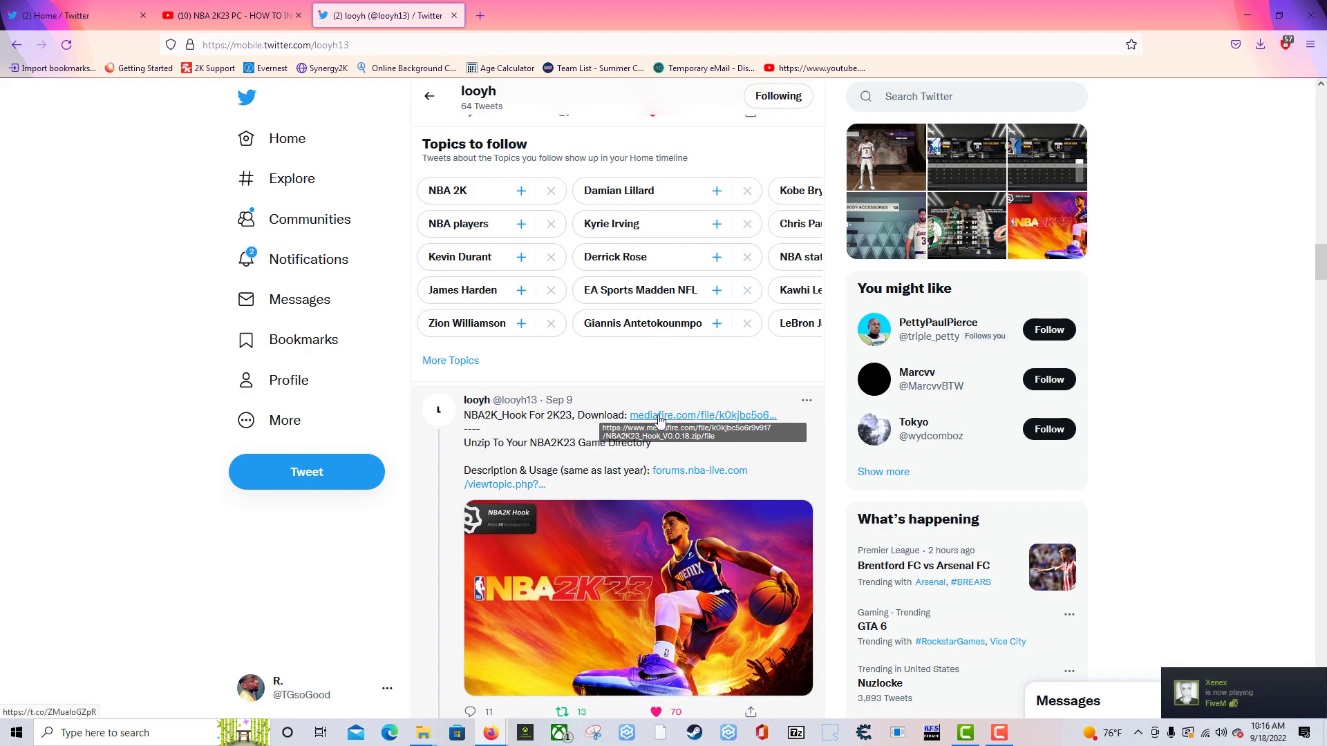
- Download NBA2K23_Hook_V0.0.18.zip (13.97MB) from MediaFire, then bring the NBA 2K23 folder window forward
left_click(660, 419)
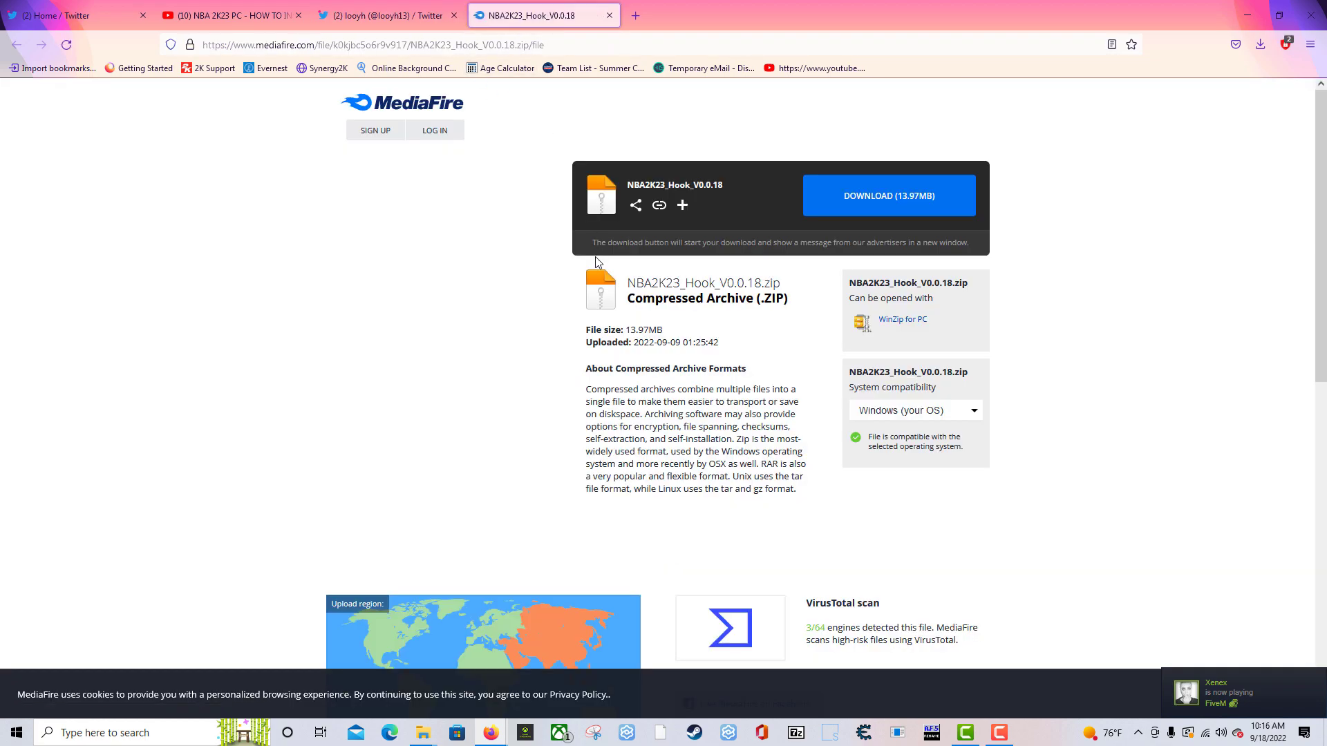
left_click(838, 209)
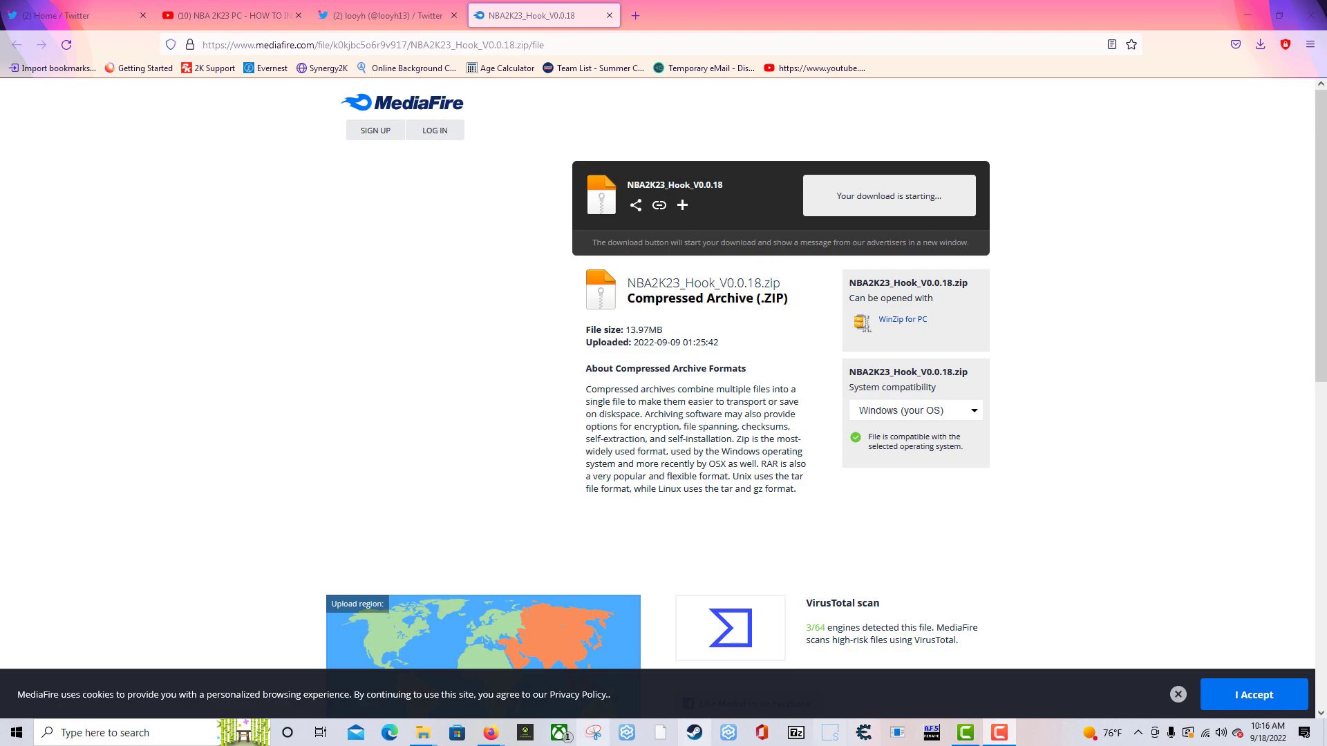
mouse_move(423, 737)
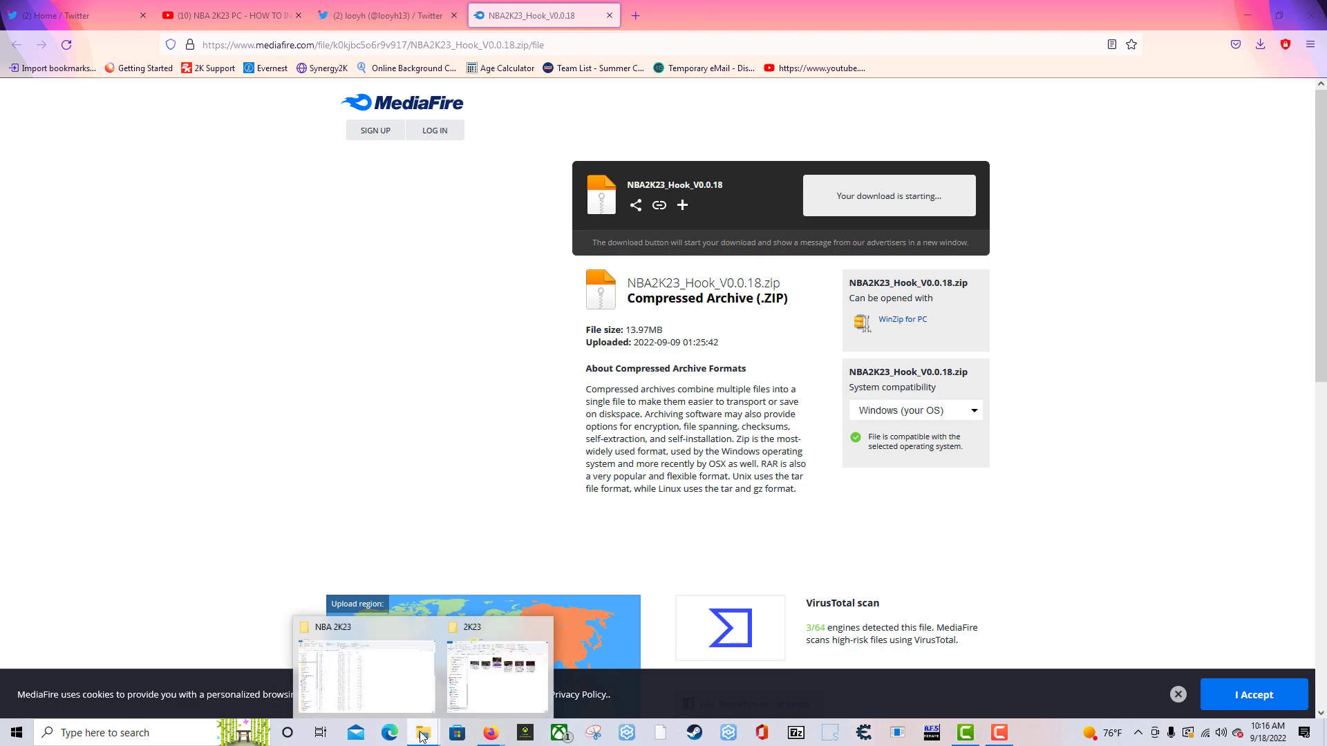
left_click(415, 670)
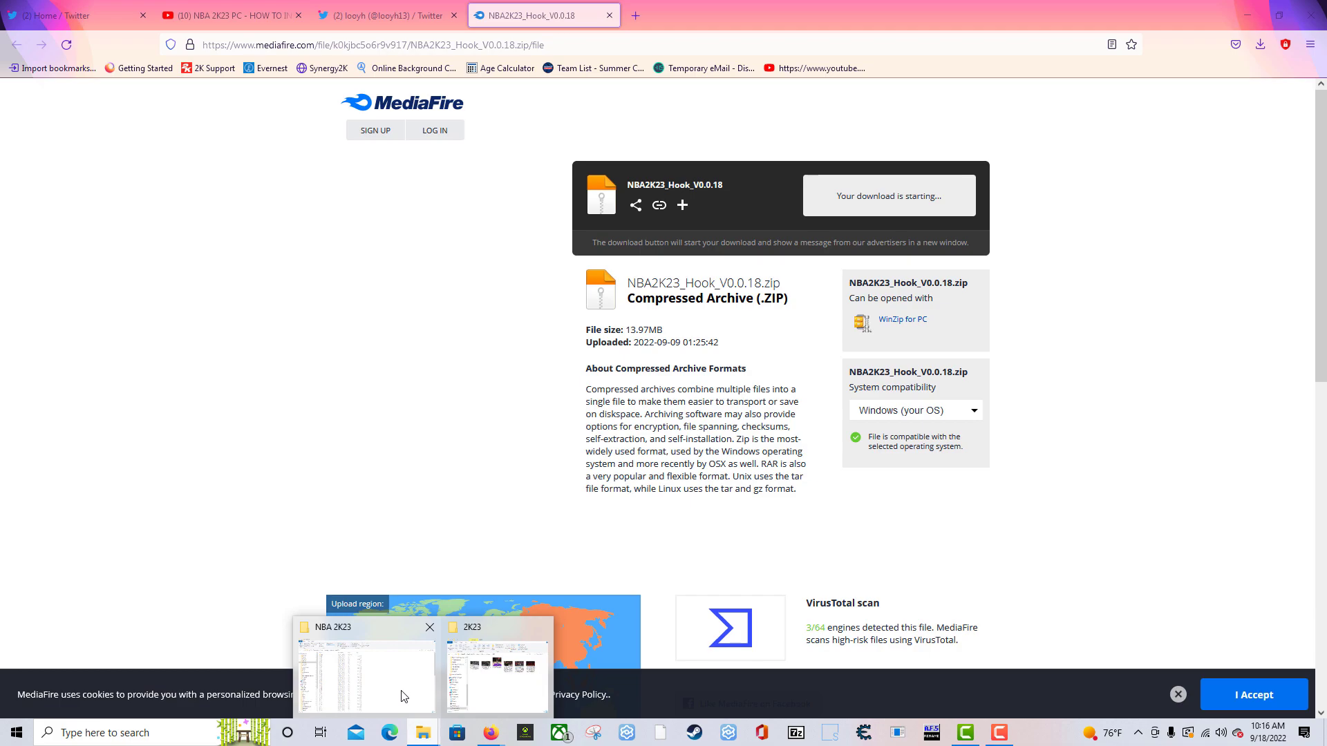
- Restore the NBA 2K23 folder window down, move it top-left, and return to Firefox's downloads
left_click(402, 684)
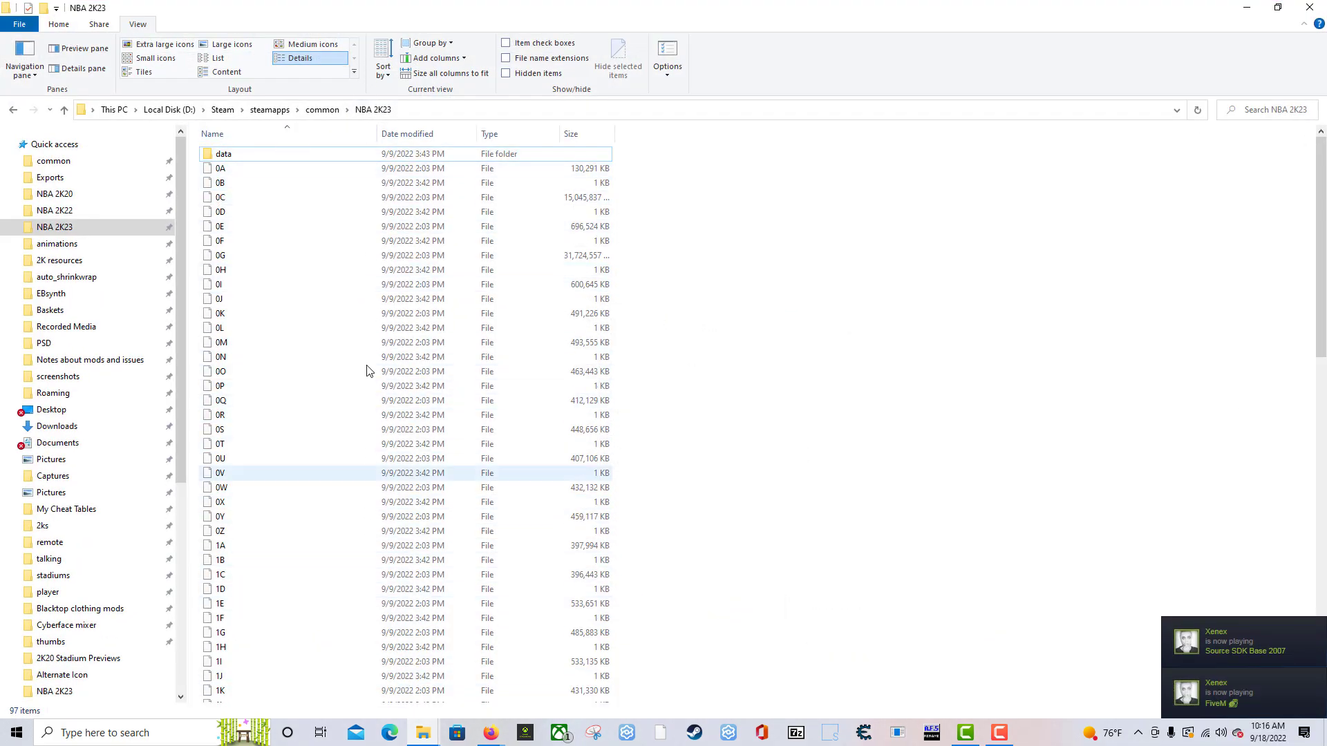
left_click(1277, 7)
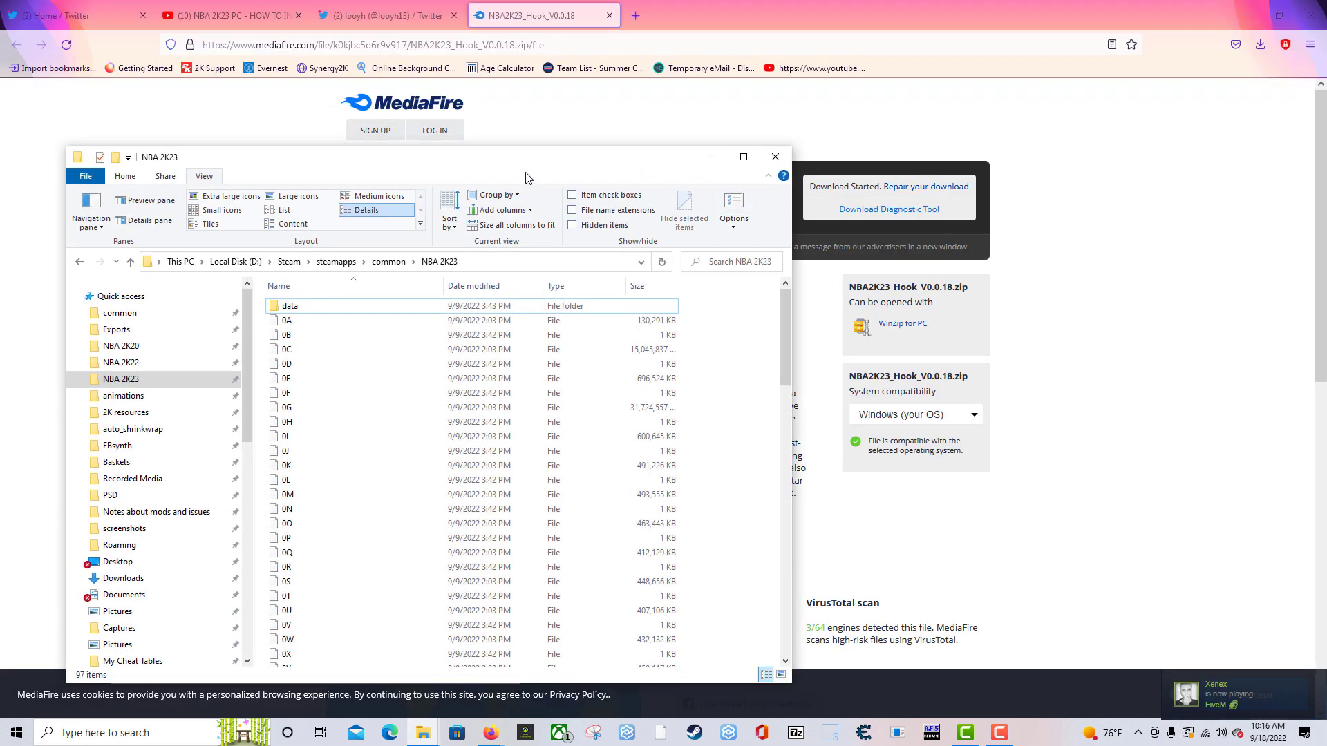
left_click_drag(511, 163, 470, 24)
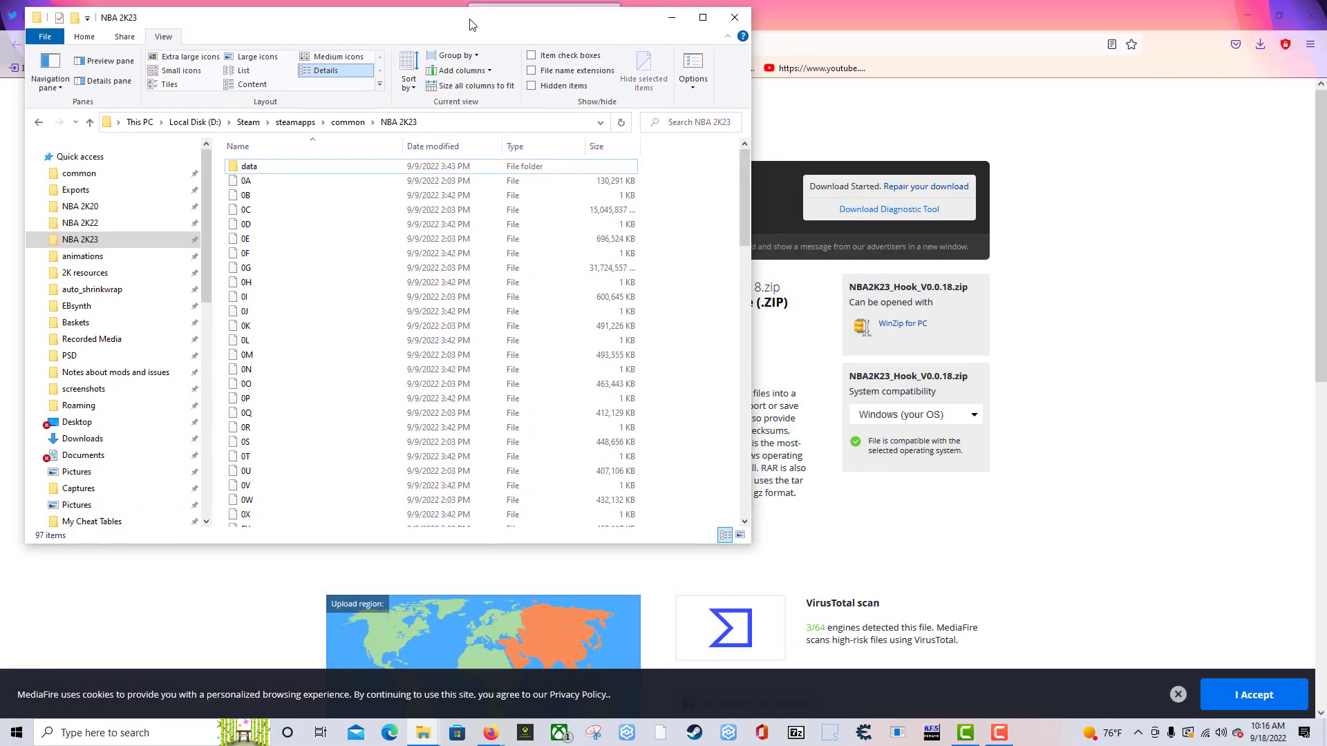
left_click(1254, 52)
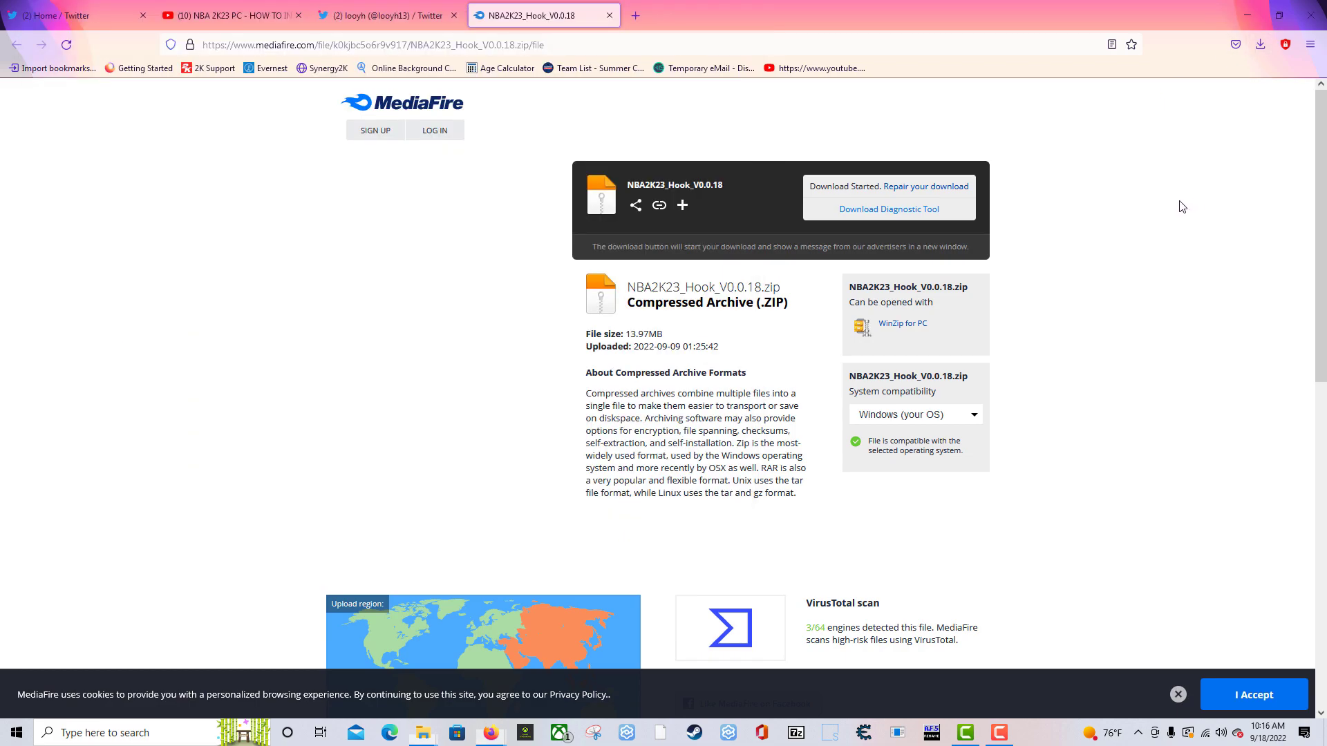
left_click(1261, 47)
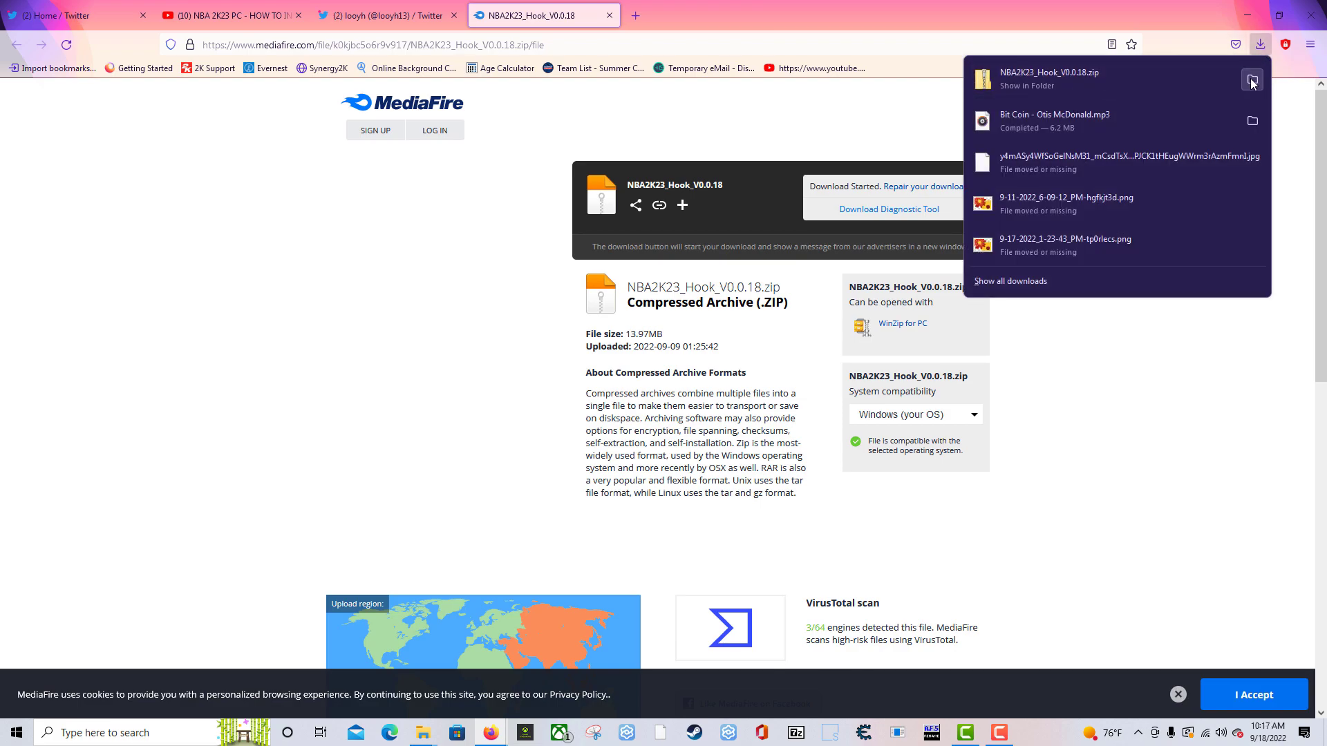
- Show the downloaded zip in its Downloads folder and place that window beside the NBA 2K23 folder
left_click(1253, 79)
left_click(1237, 14)
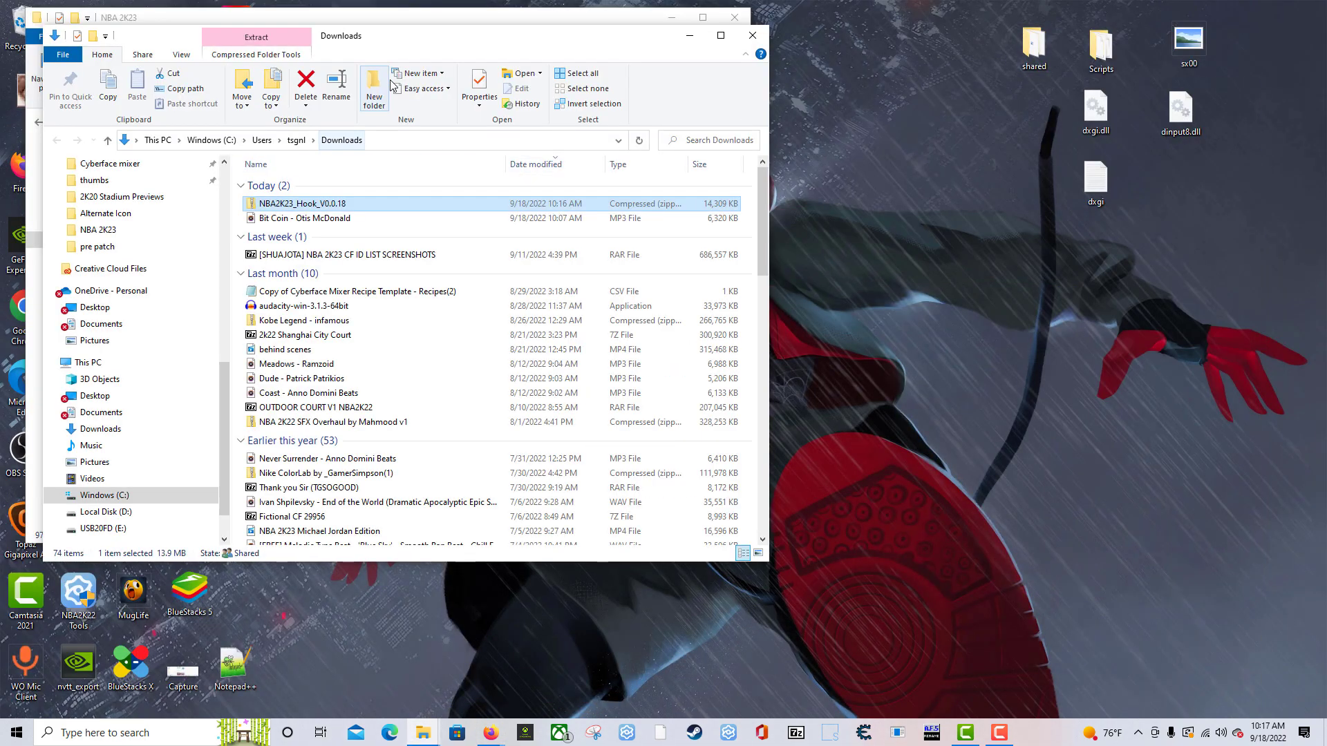
left_click_drag(484, 35, 973, 82)
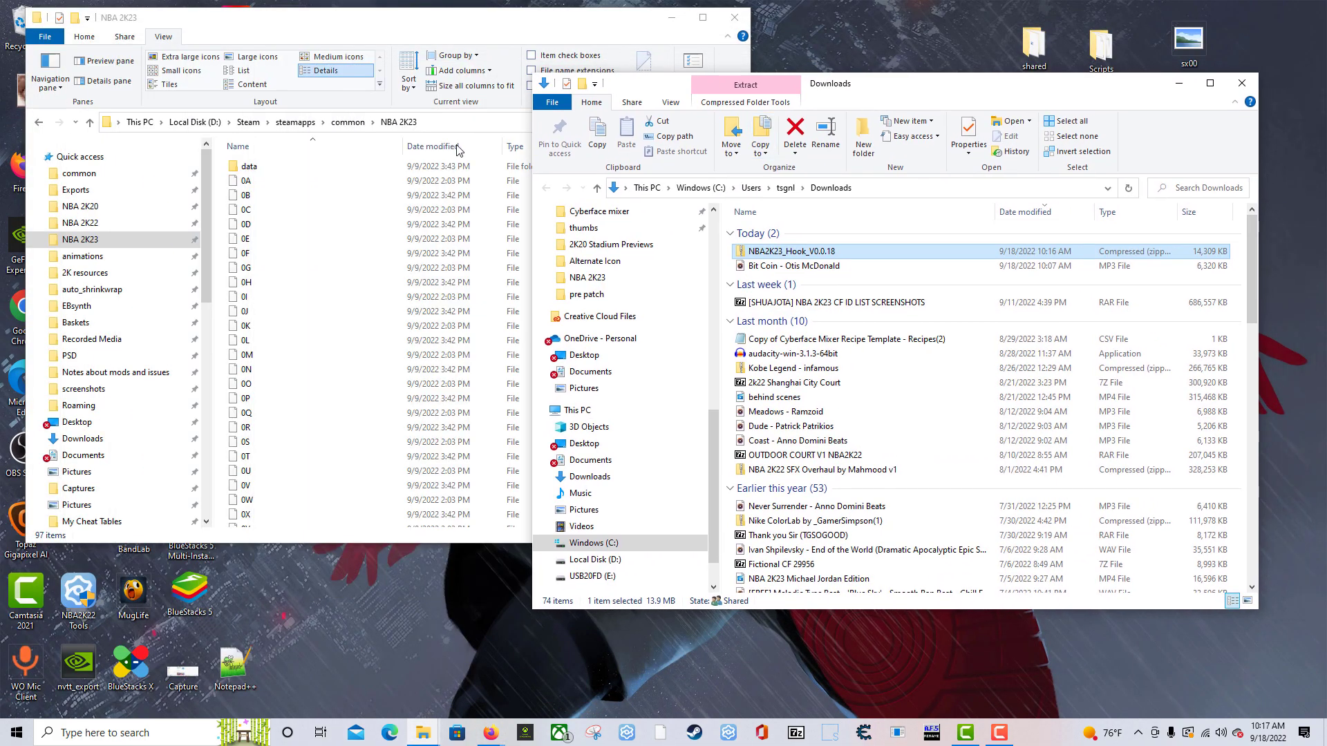
left_click(354, 38)
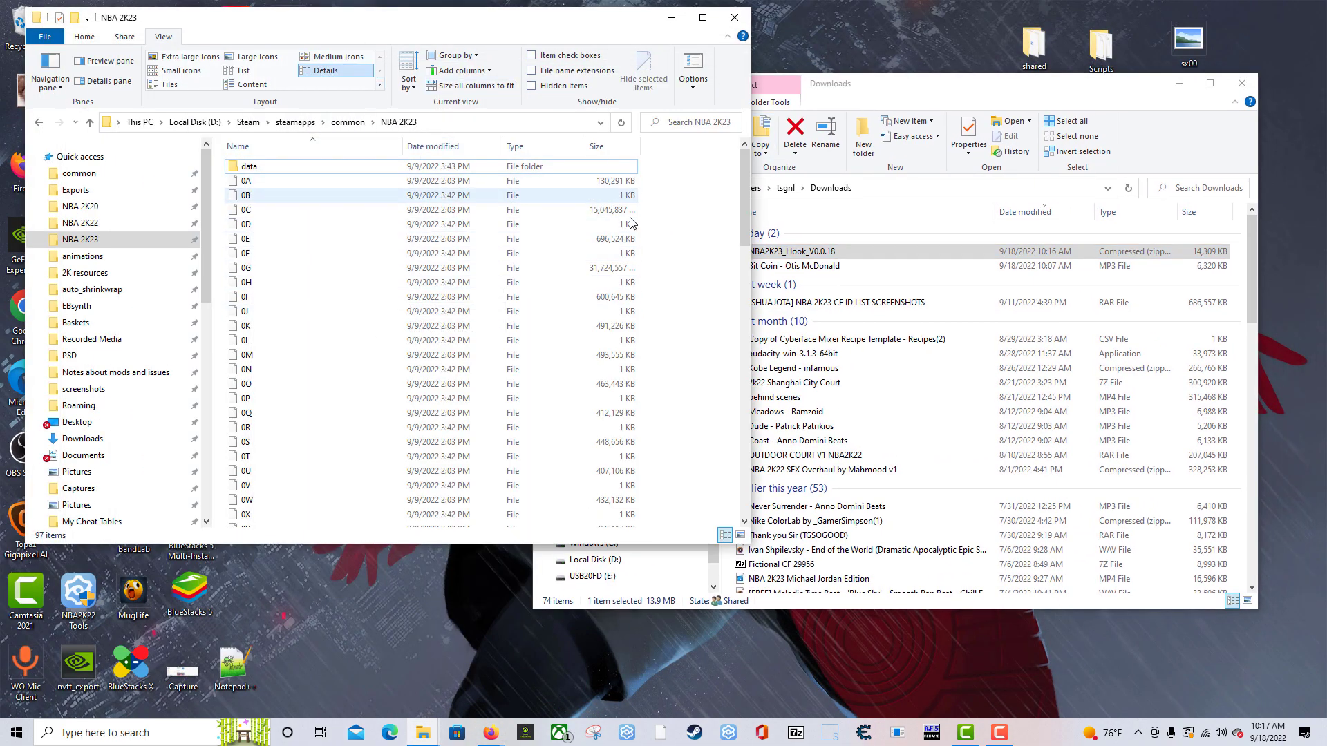
left_click_drag(882, 89, 937, 72)
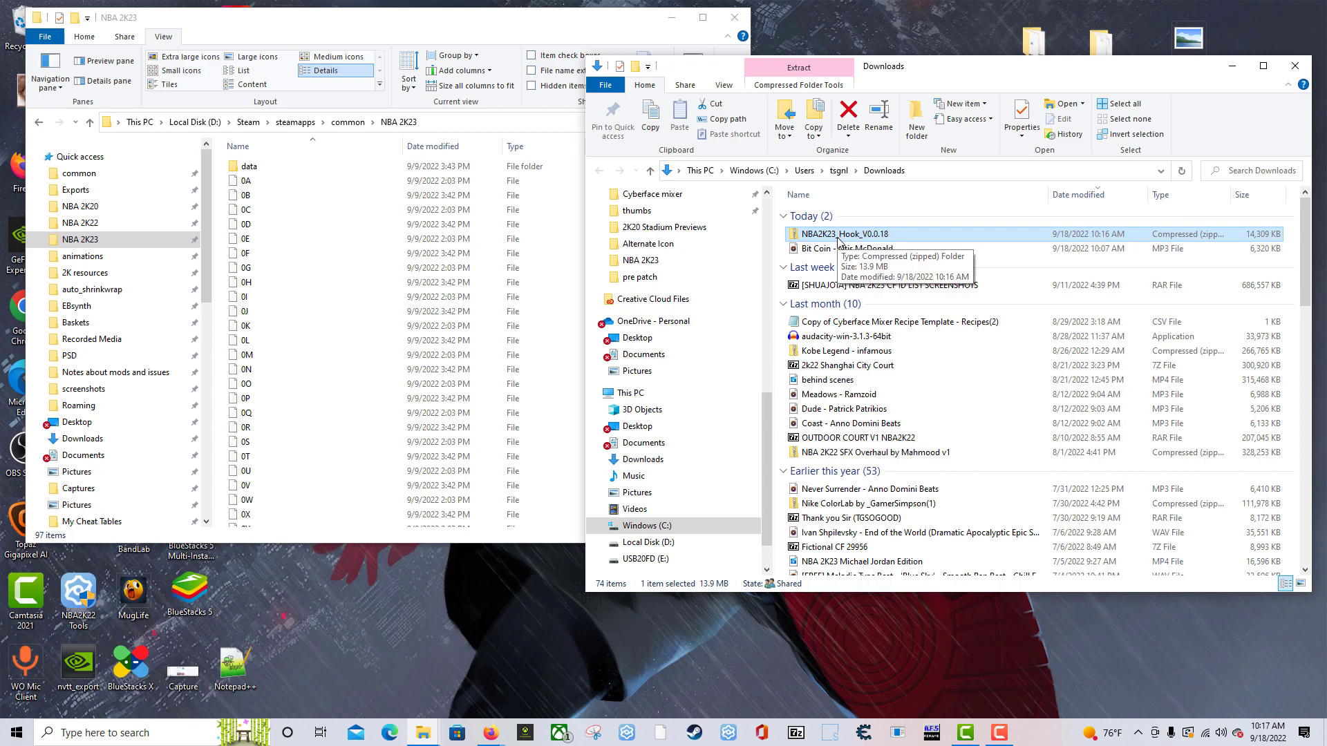
- Open the NBA2K23_Hook_V0.0.18 zip and select Mods, NBA2K_Hook, dinput8.dll and NBA2K_Hook.dll
double_click(806, 240)
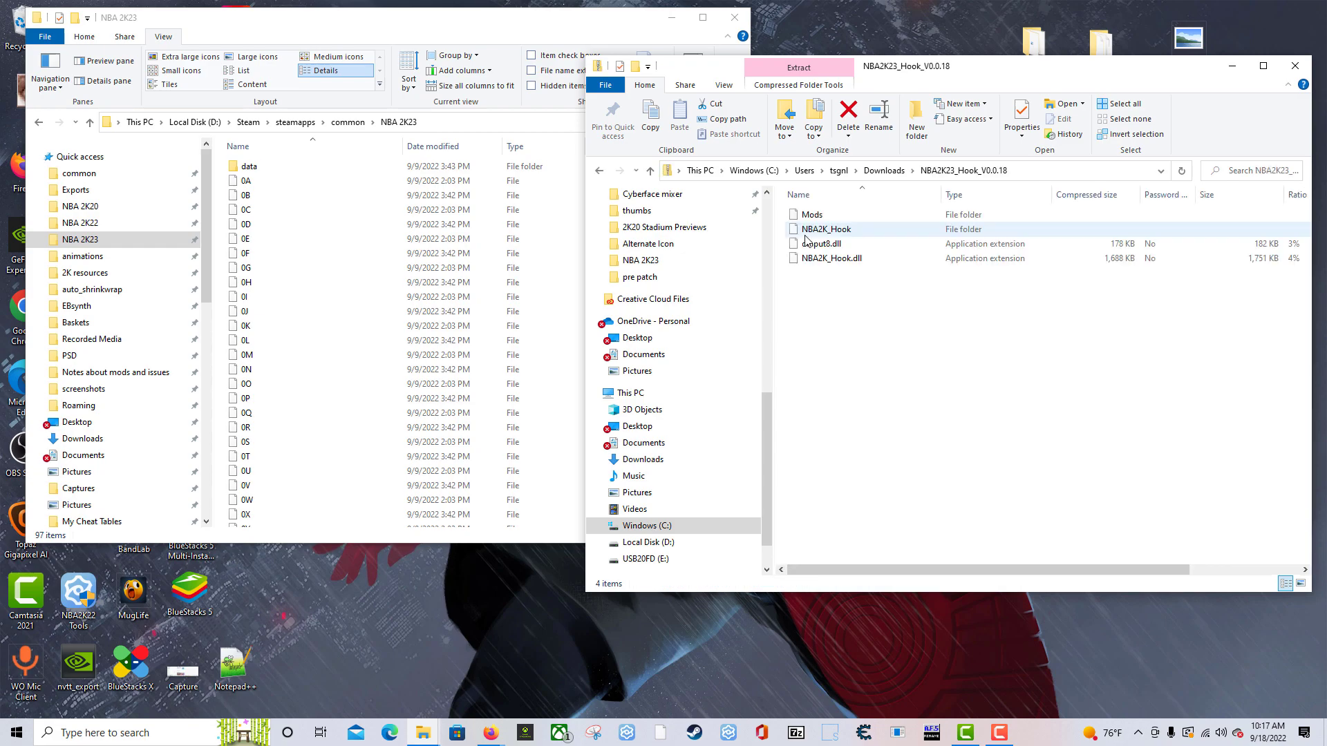
left_click(885, 171)
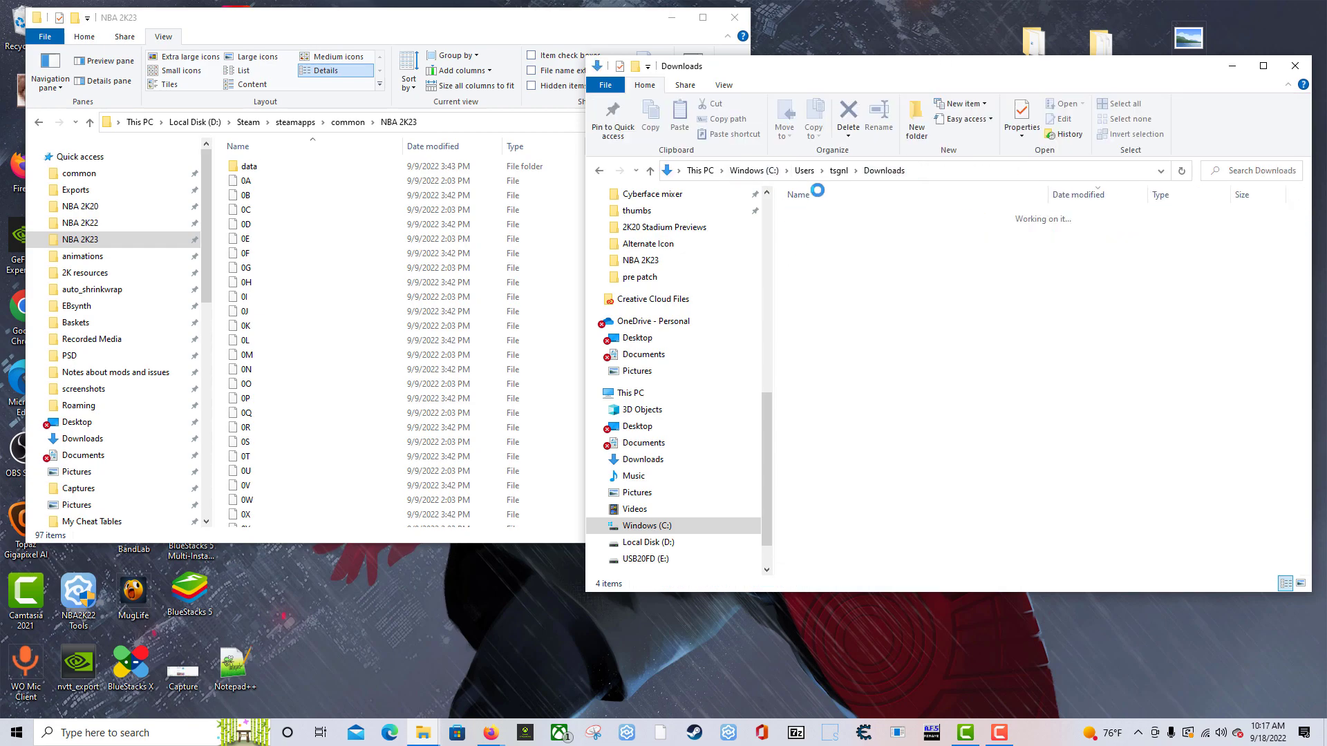
left_click(839, 171)
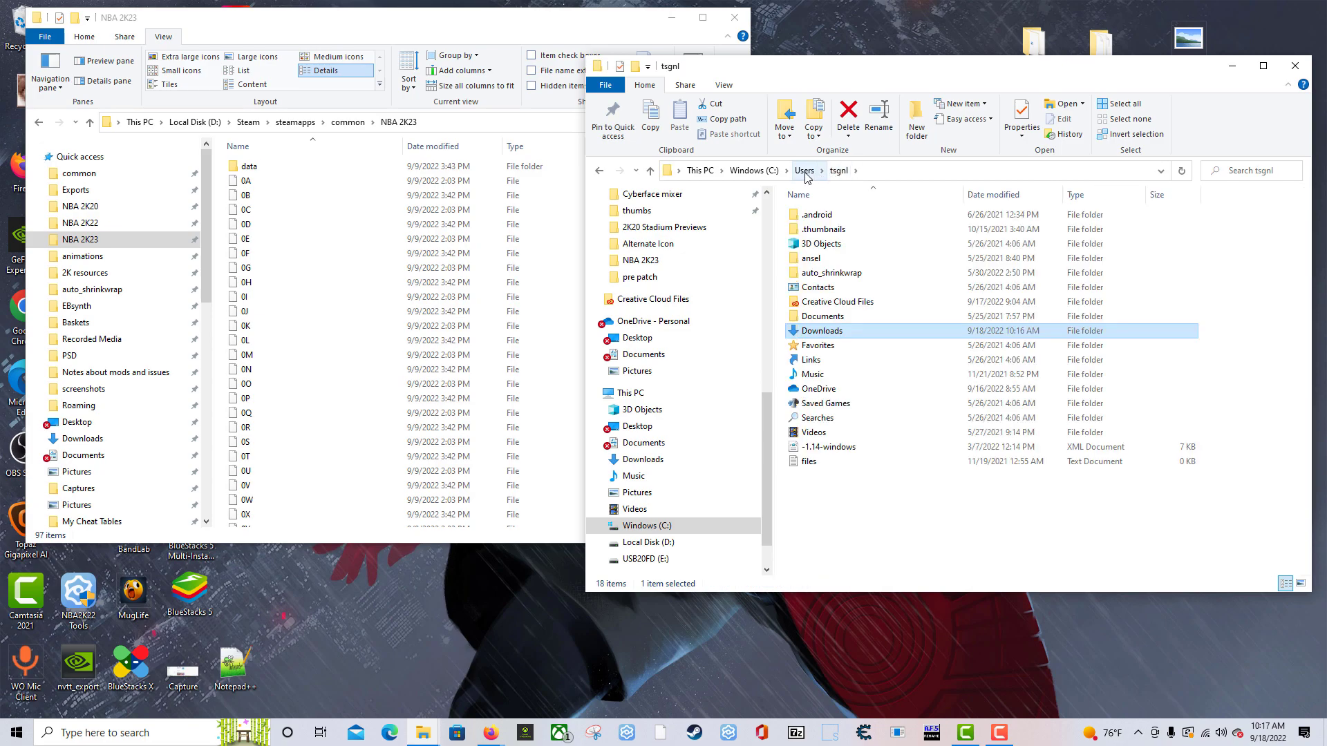
left_click(598, 170)
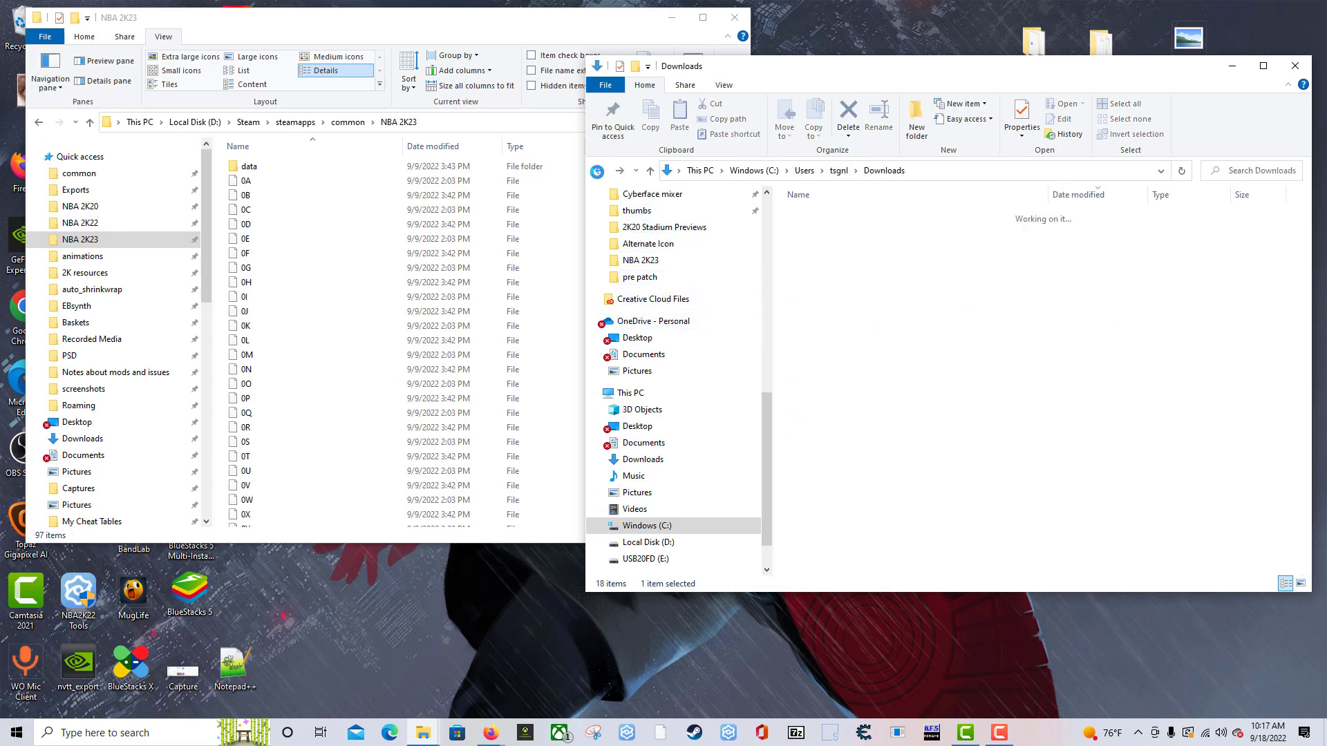
left_click(598, 170)
left_click(621, 170)
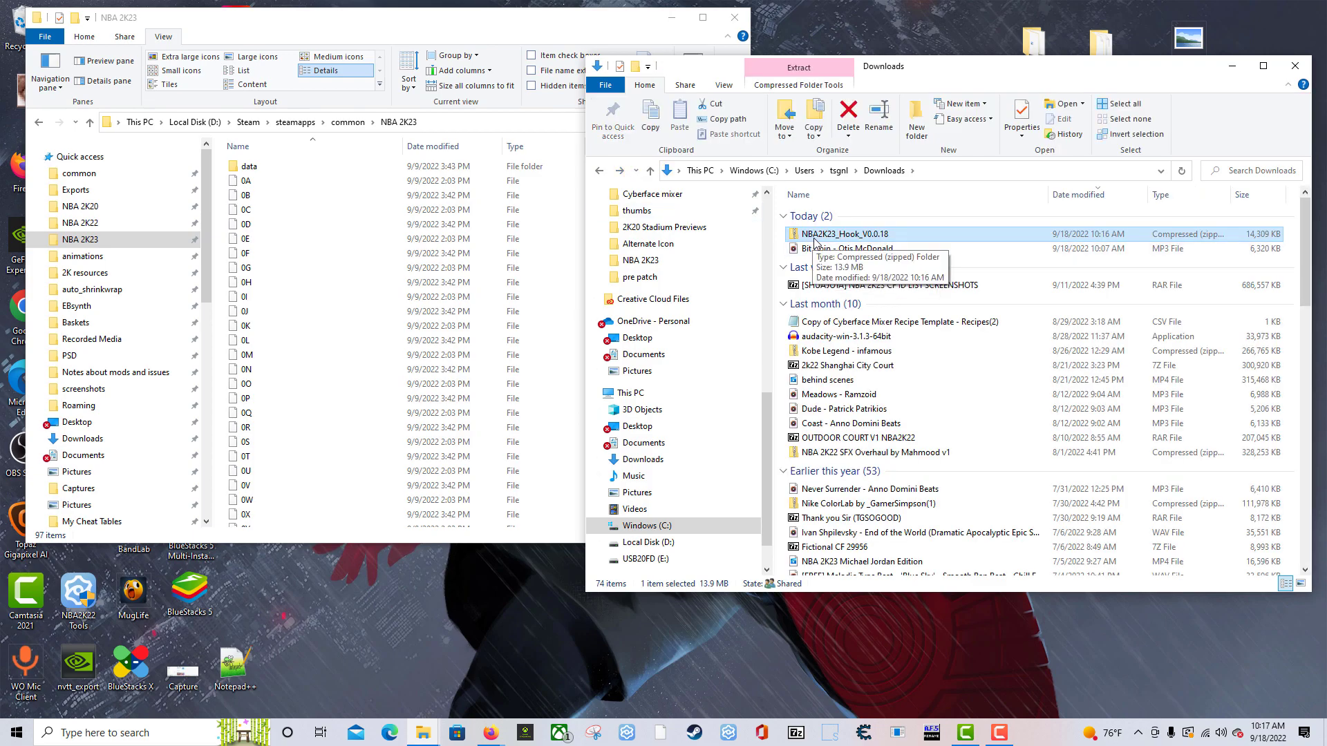
double_click(869, 236)
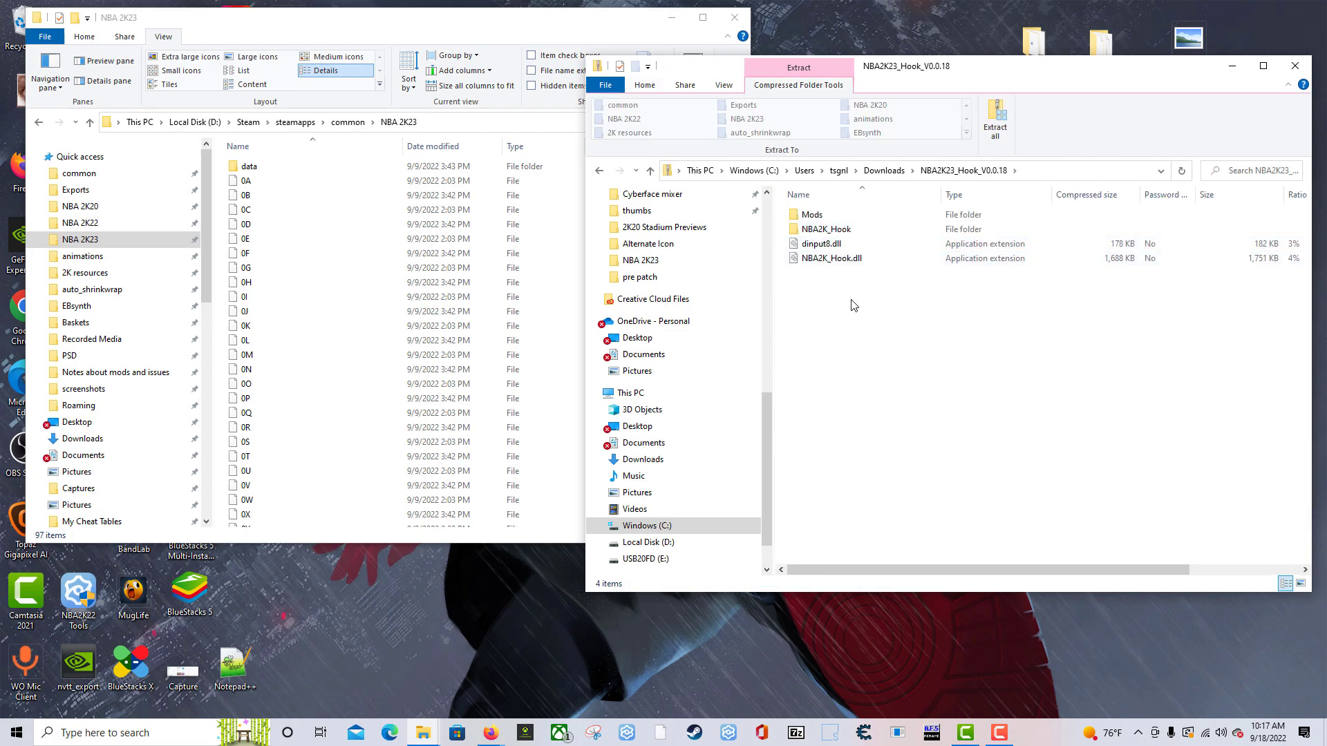
left_click_drag(863, 291, 806, 212)
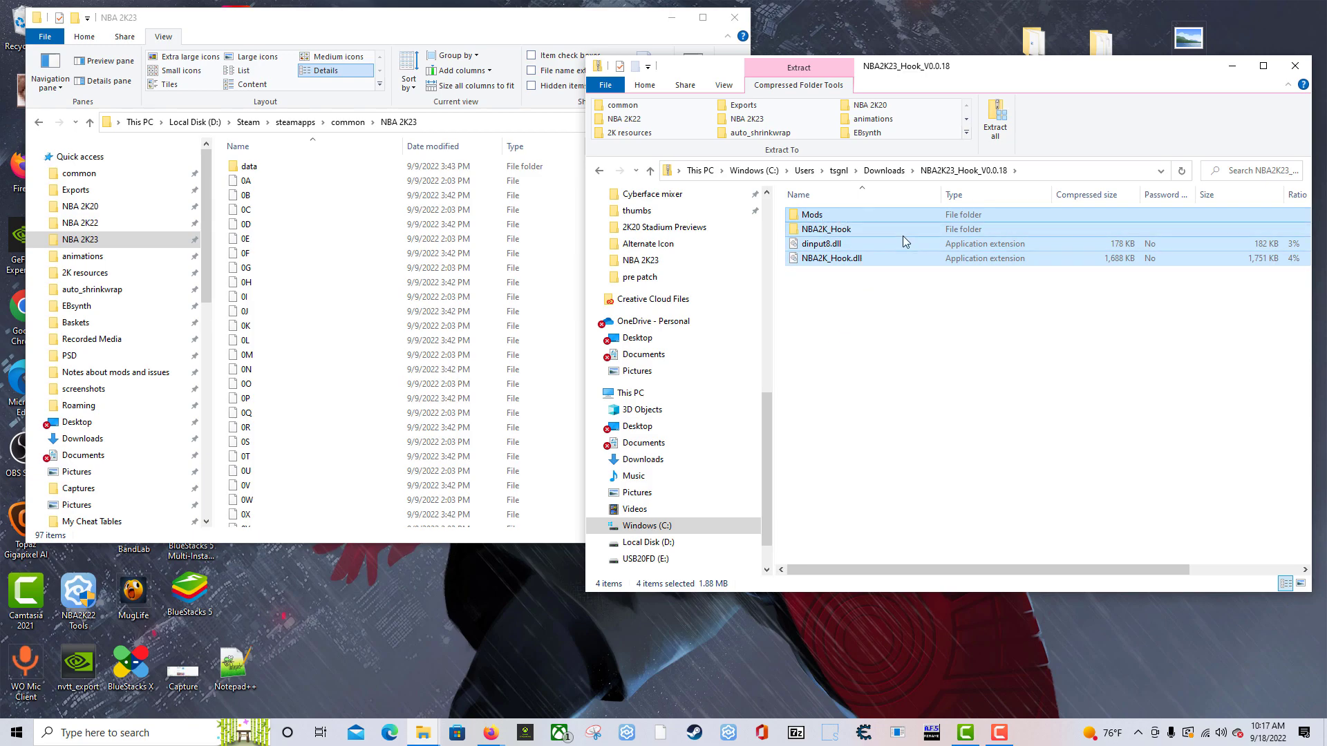
- Drag the four selected hook items into the NBA 2K23 game folder to copy them
left_click_drag(834, 262, 321, 315)
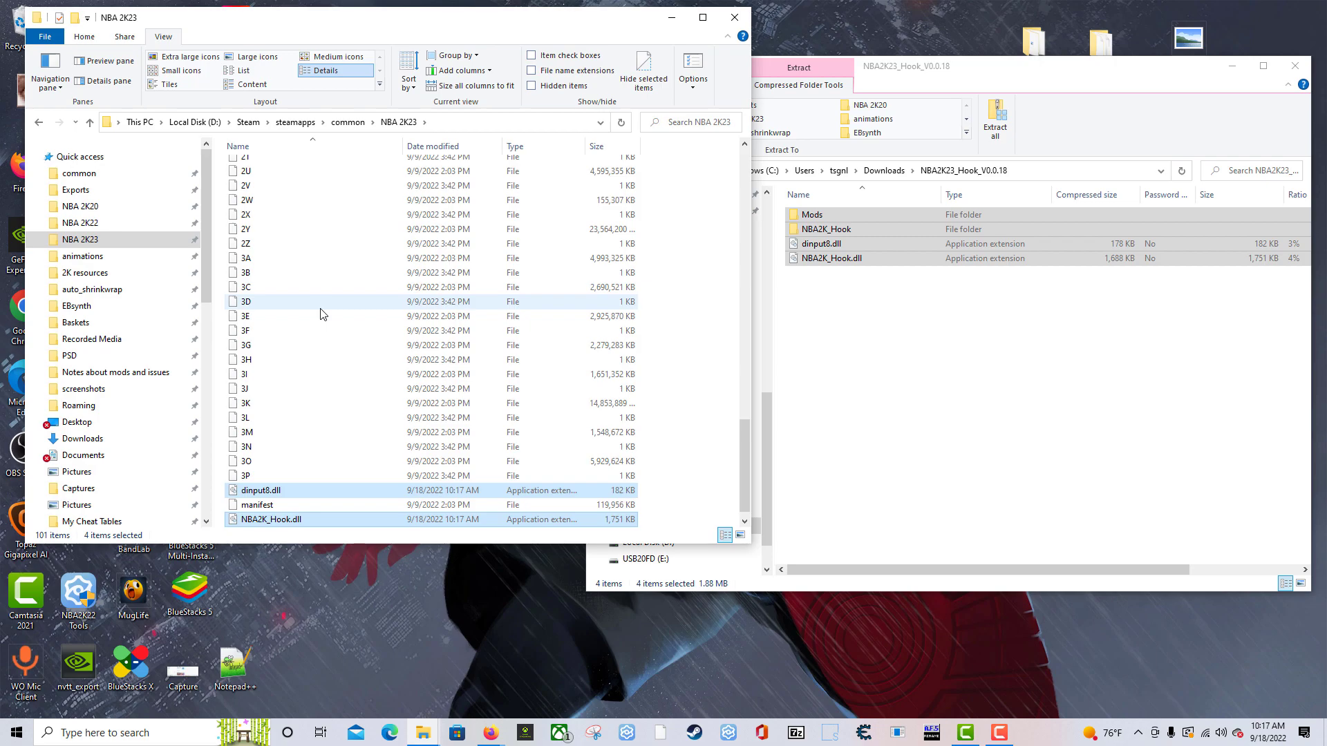
scroll(415, 415, "down", 1)
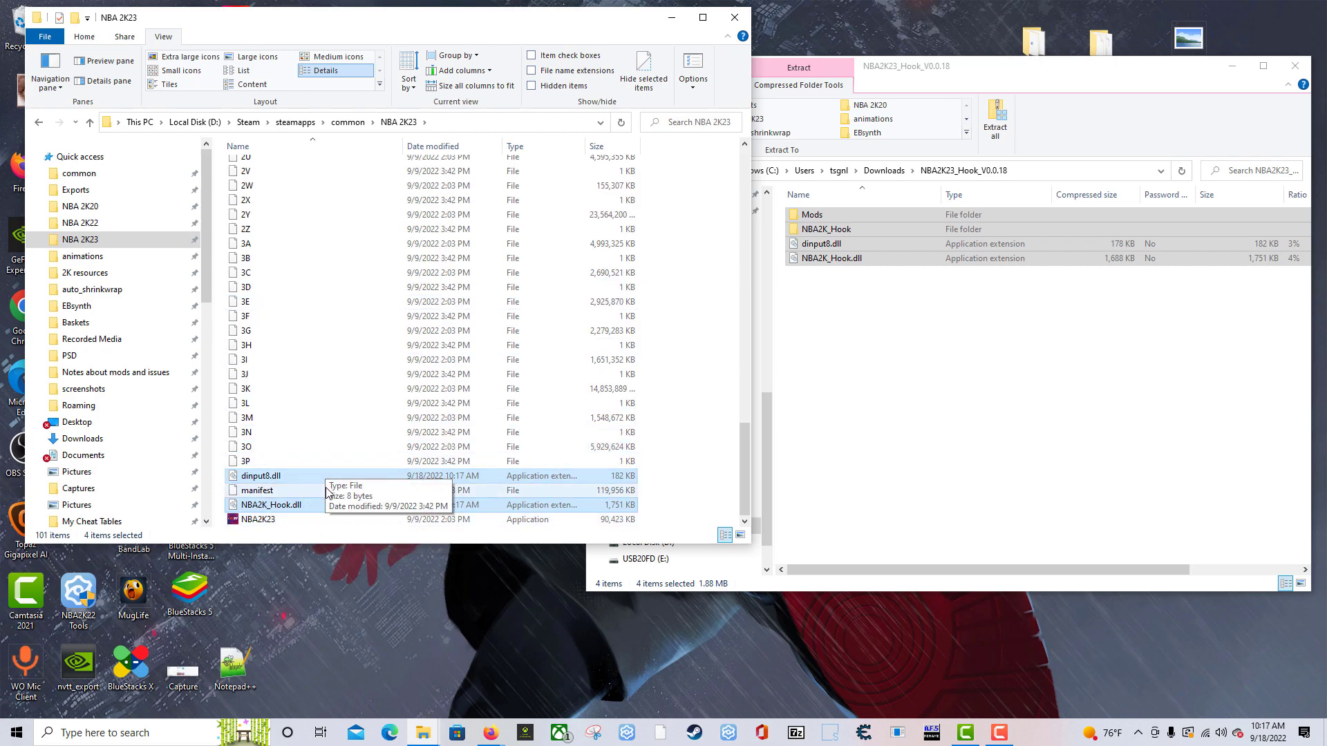
left_click_drag(744, 477, 749, 202)
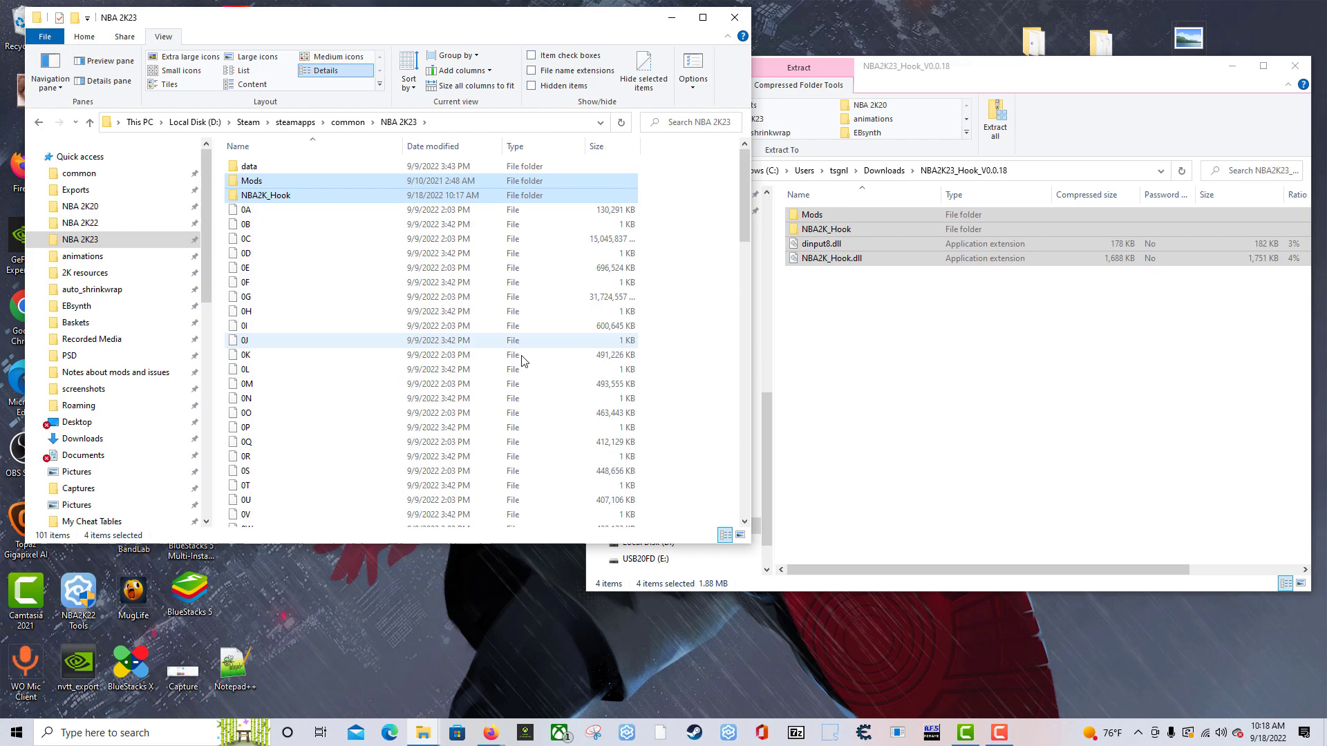
scroll(508, 346, "down", 20)
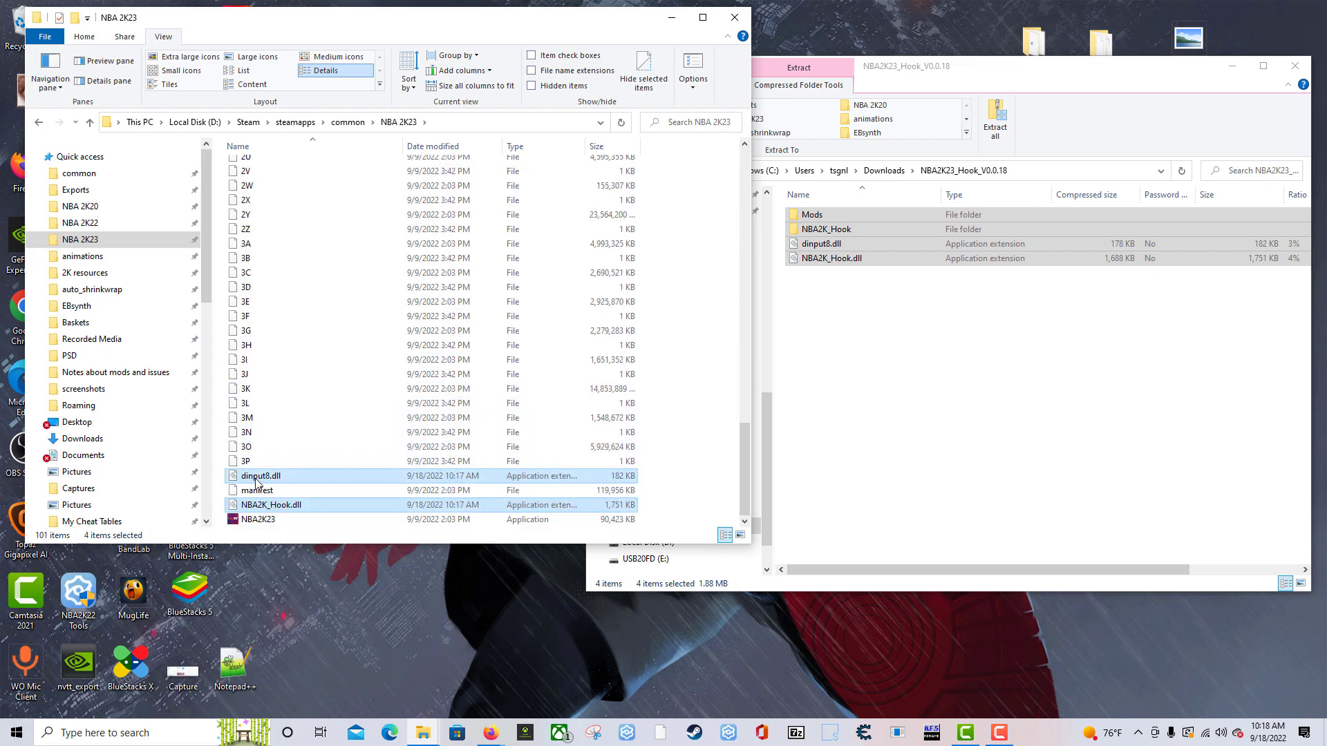
- Check the copied files in the game folder, including the size of dinput8.dll
left_click(280, 490)
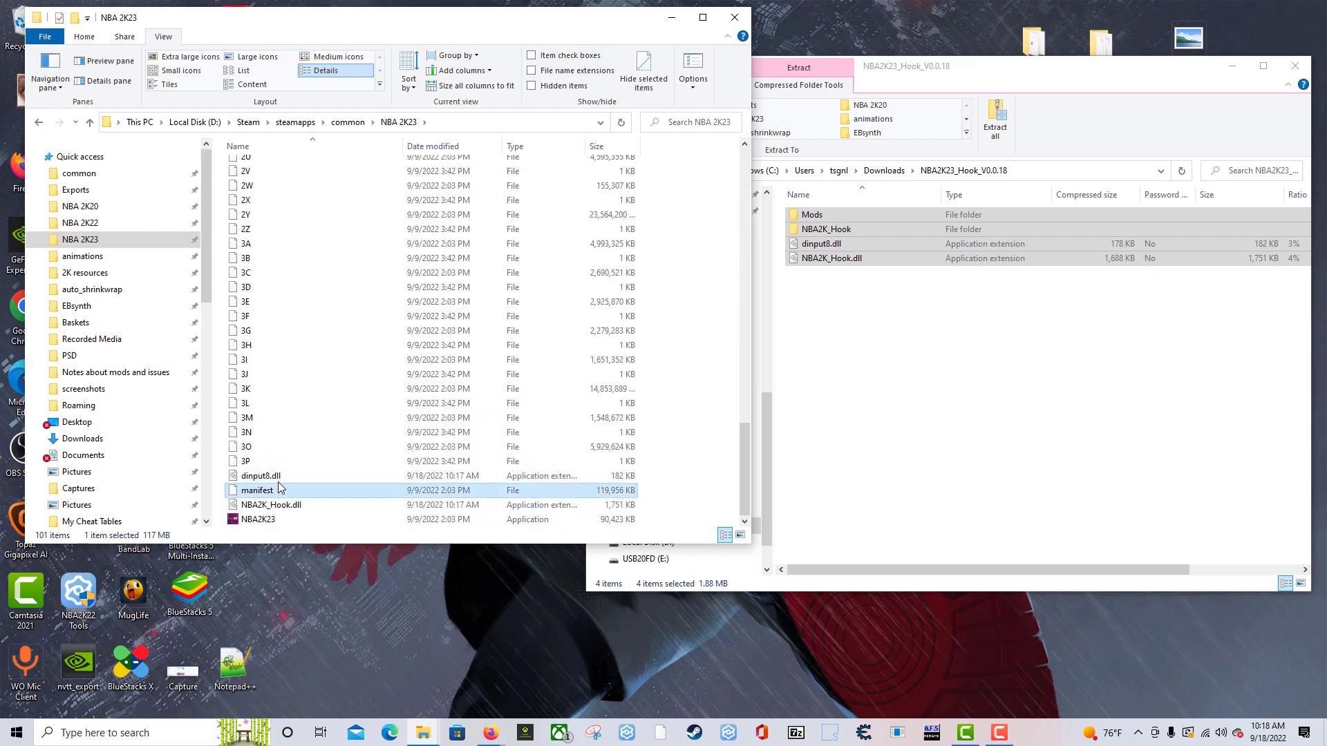
left_click(271, 506)
left_click(304, 481, "ctrl")
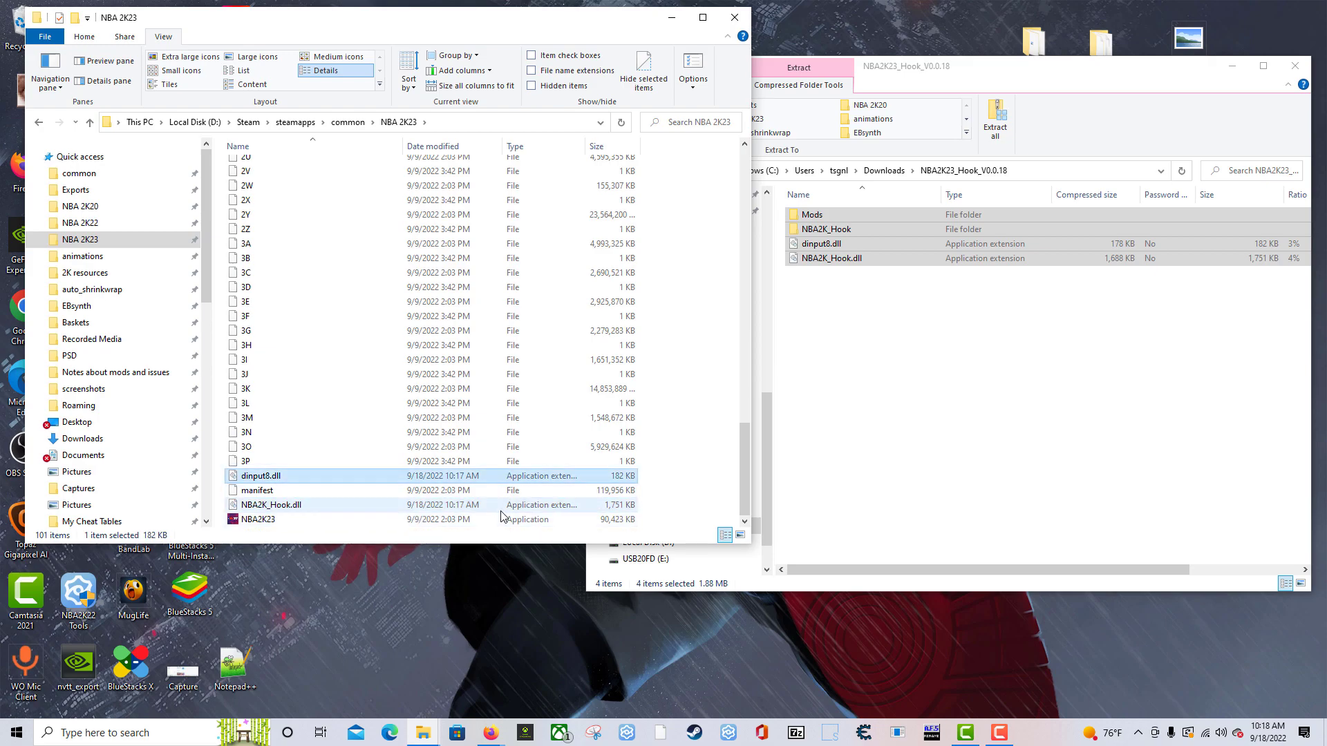
left_click(665, 499)
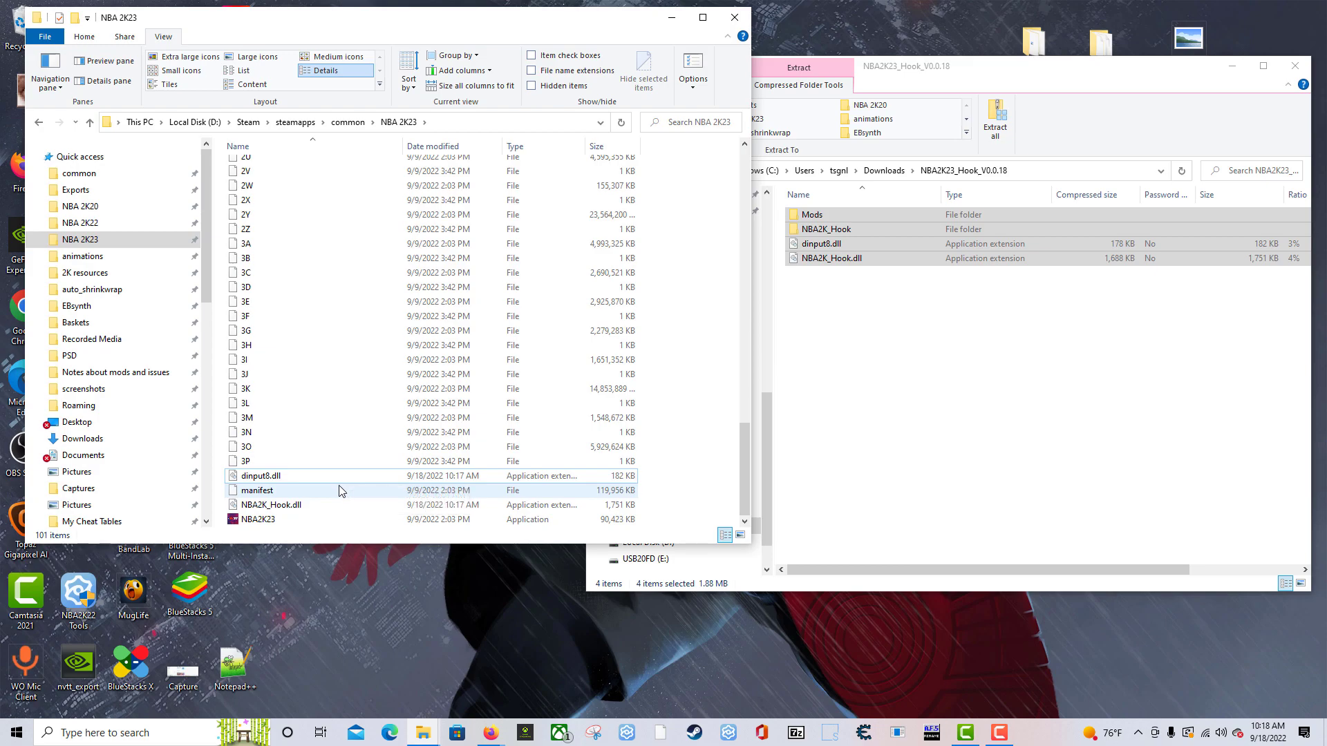
scroll(332, 484, "up", 20)
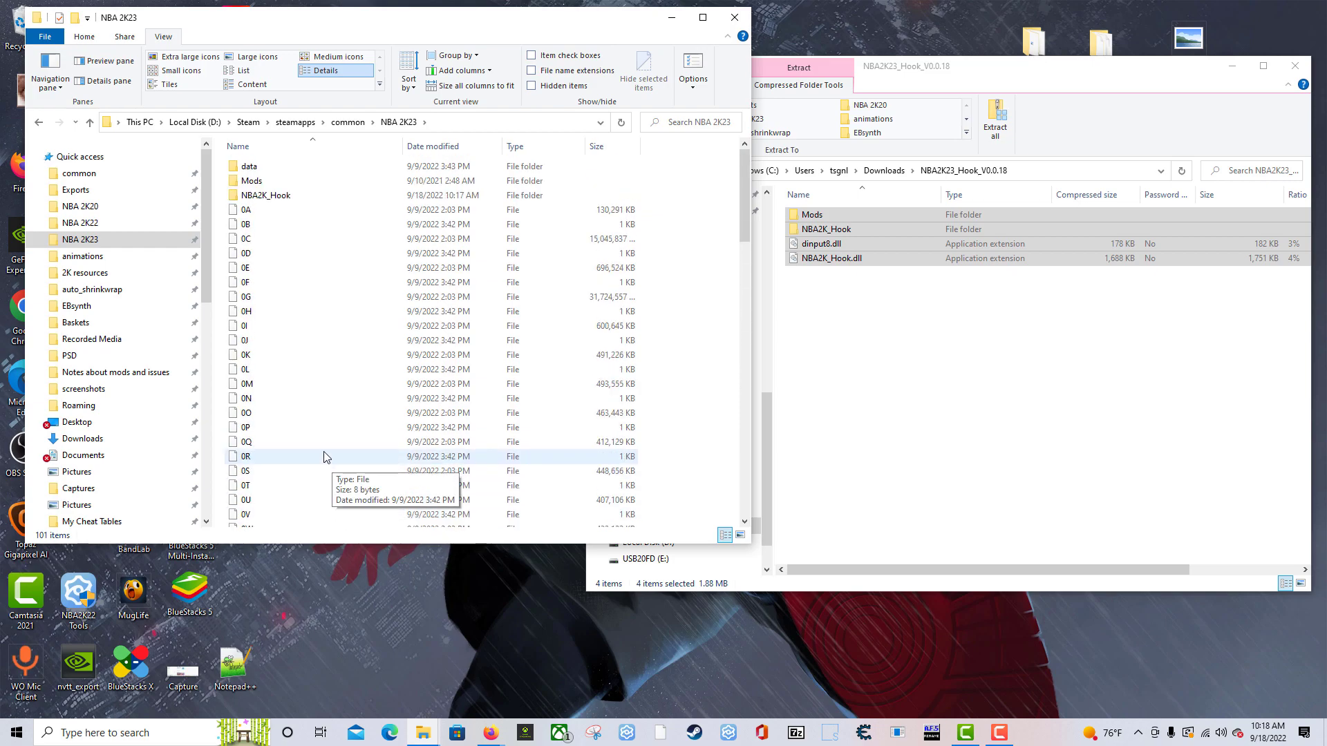
double_click(272, 183)
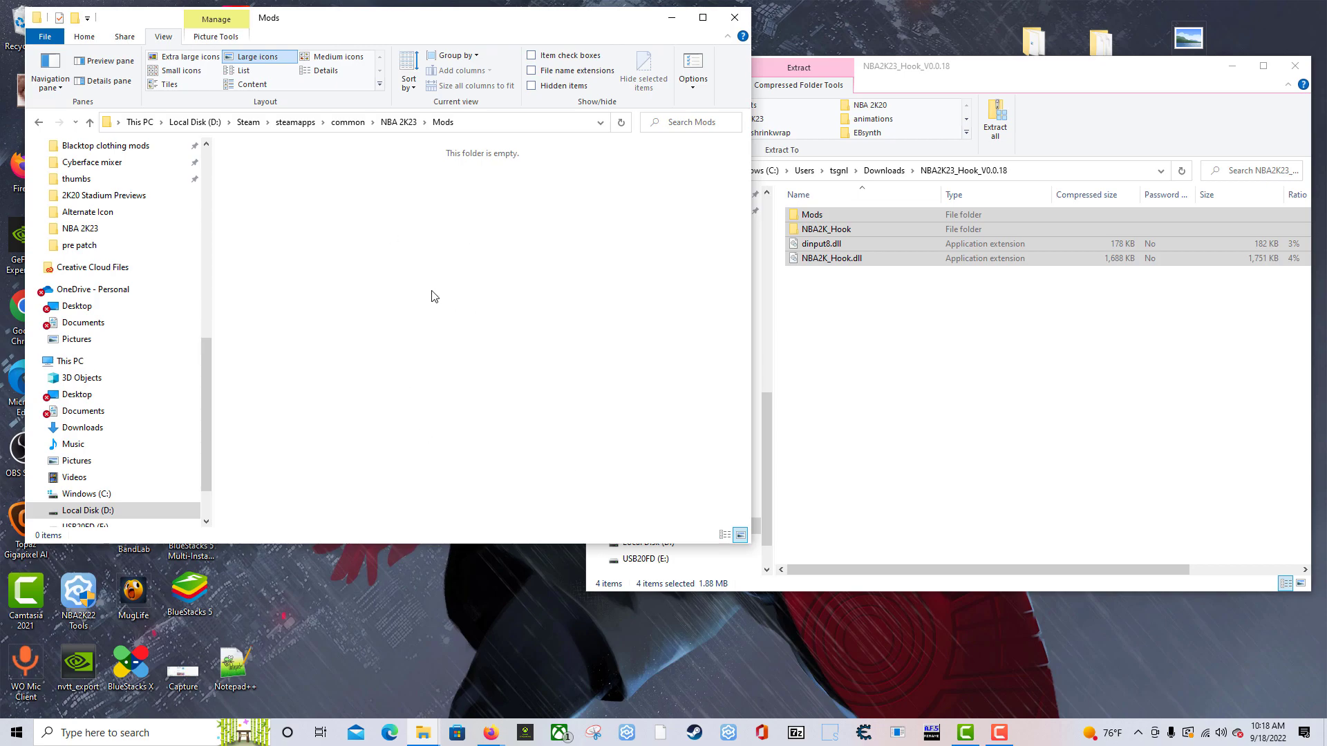
left_click(399, 121)
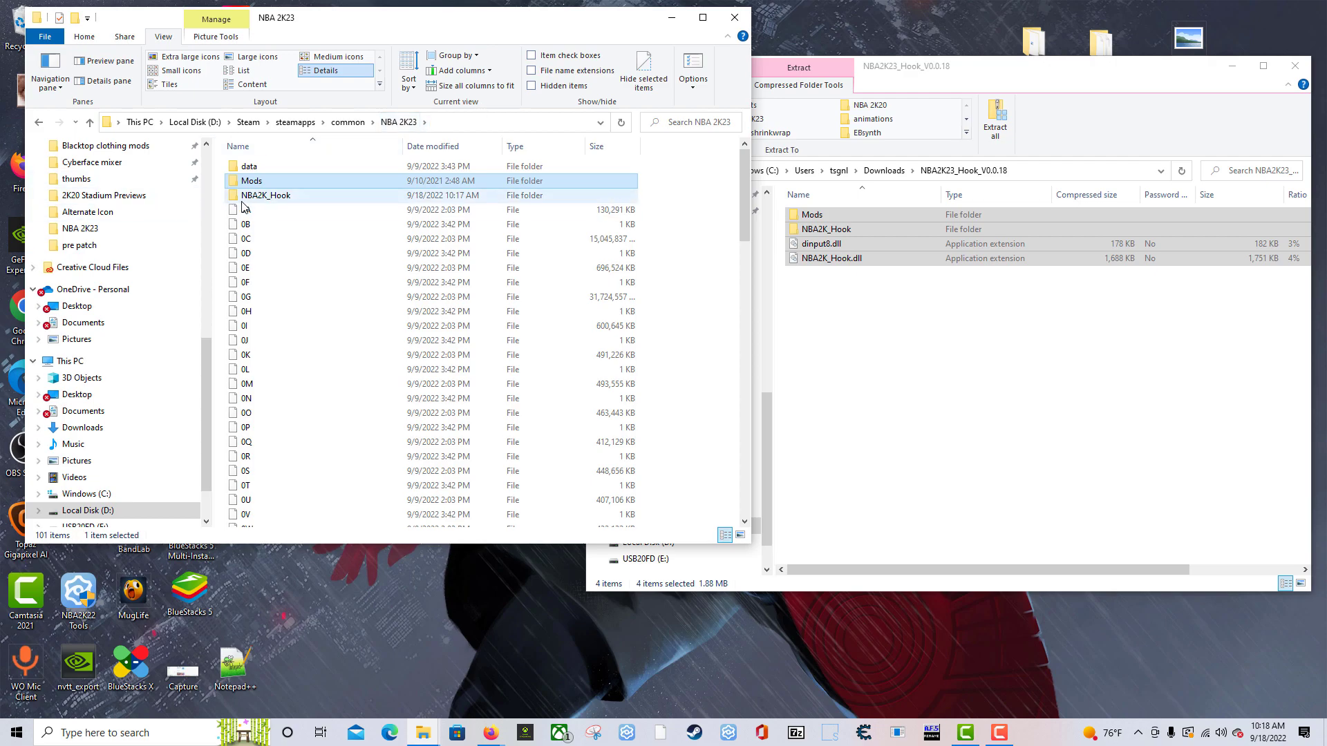
double_click(267, 197)
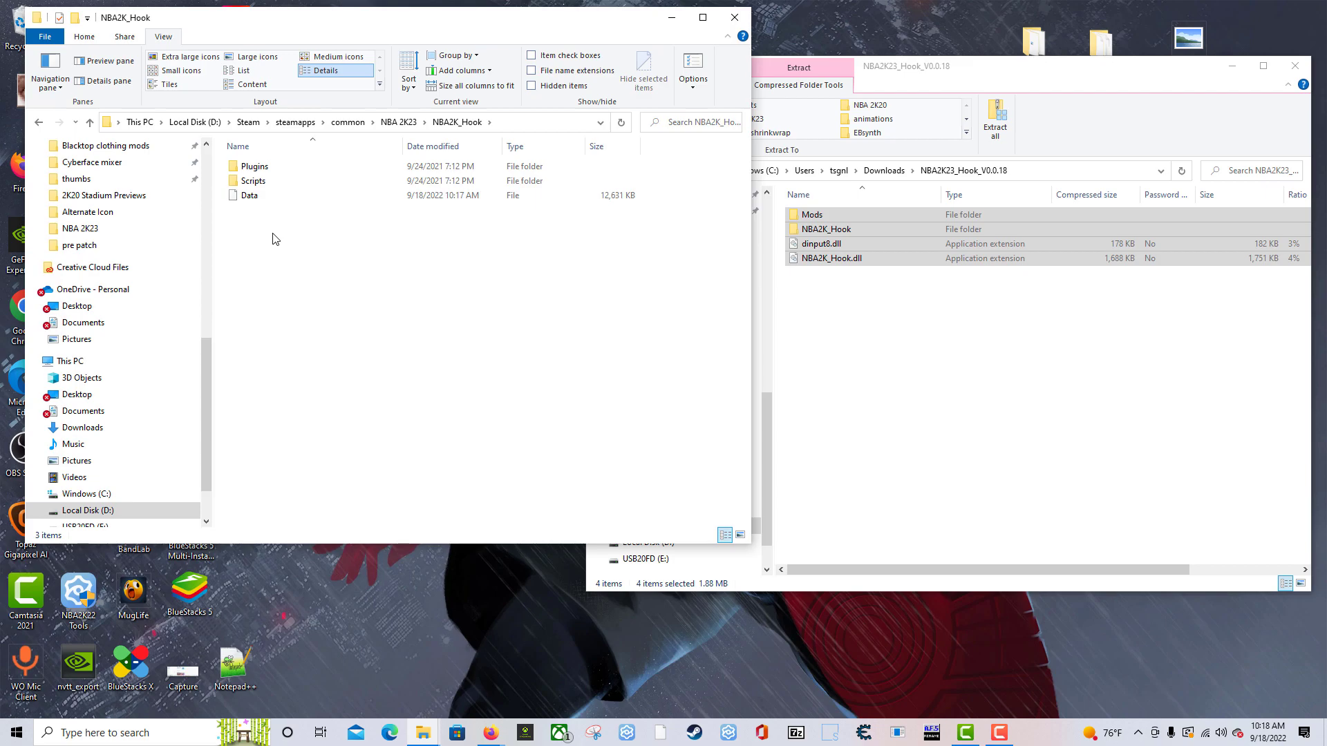
left_click(397, 124)
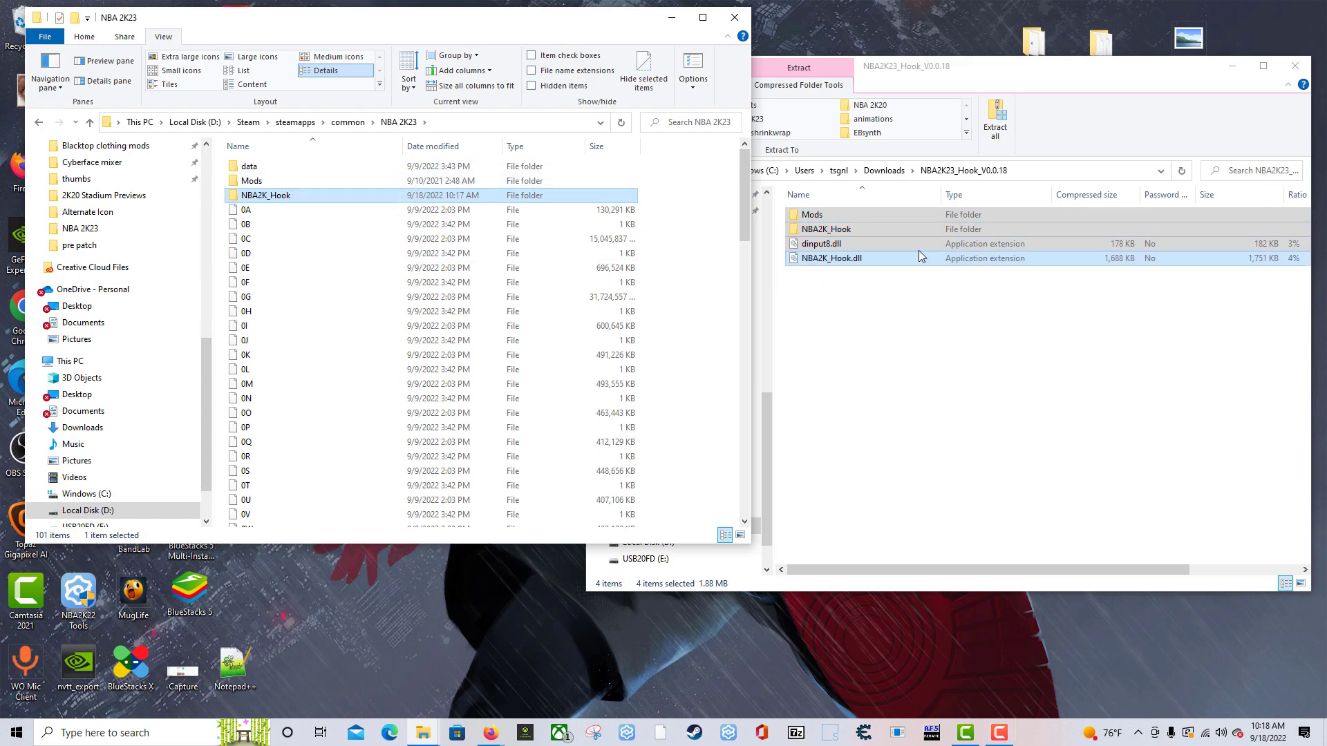
- Delete NBA2K23_Hook_V0.0.18.zip from Downloads and minimize the Downloads window
left_click_drag(1150, 82, 1084, 62)
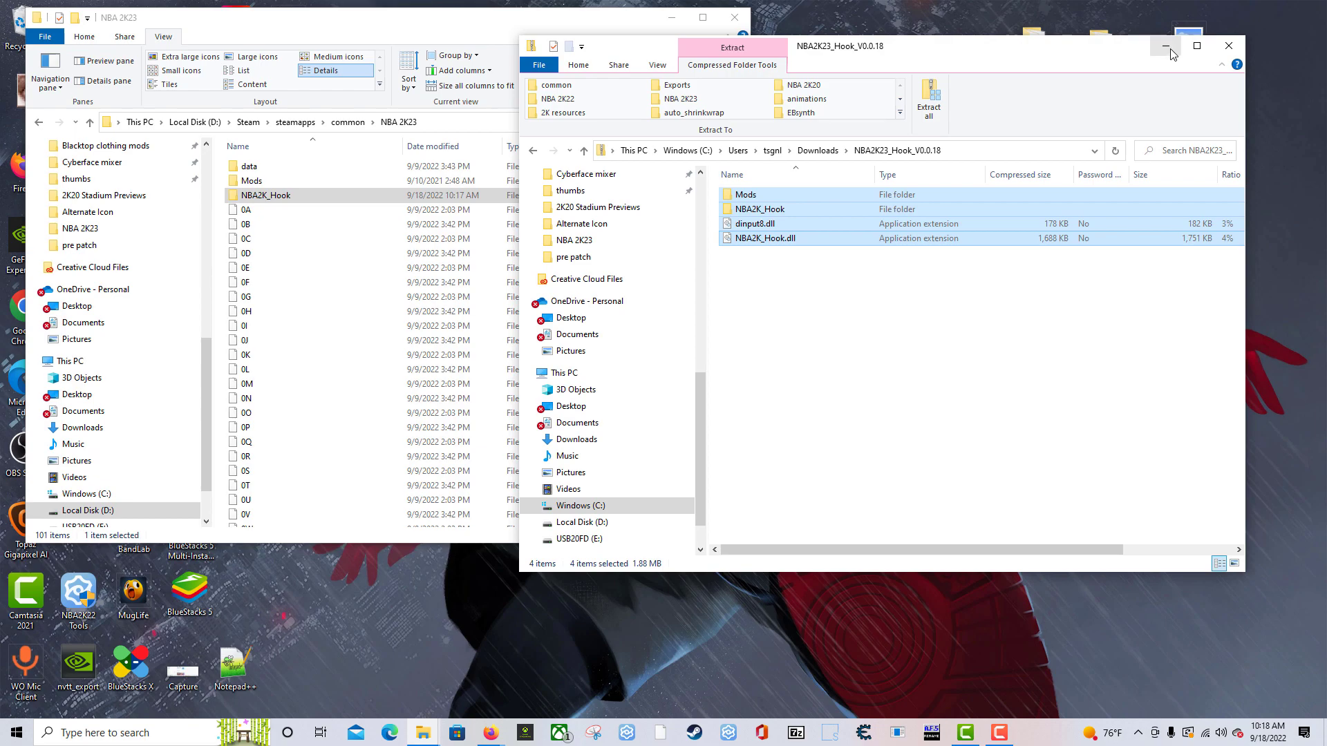
left_click(817, 152)
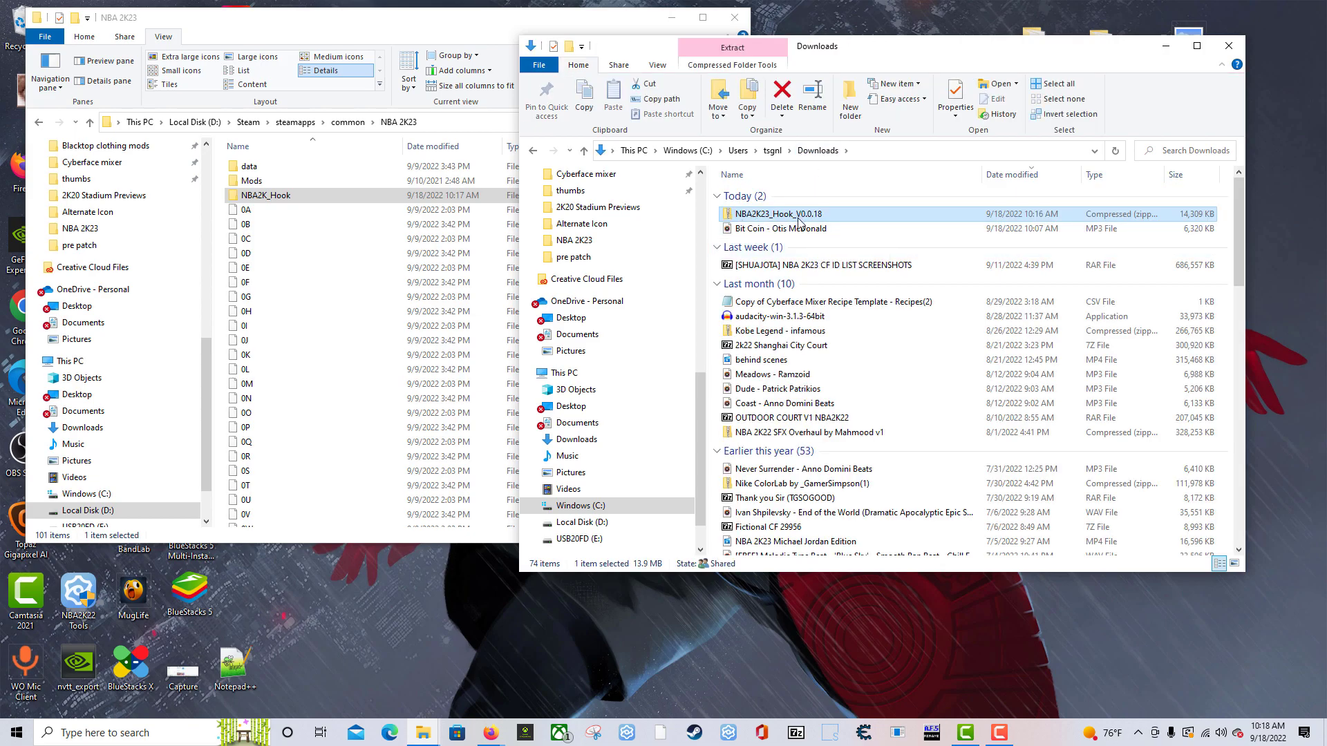
left_click(804, 220)
left_click(857, 216)
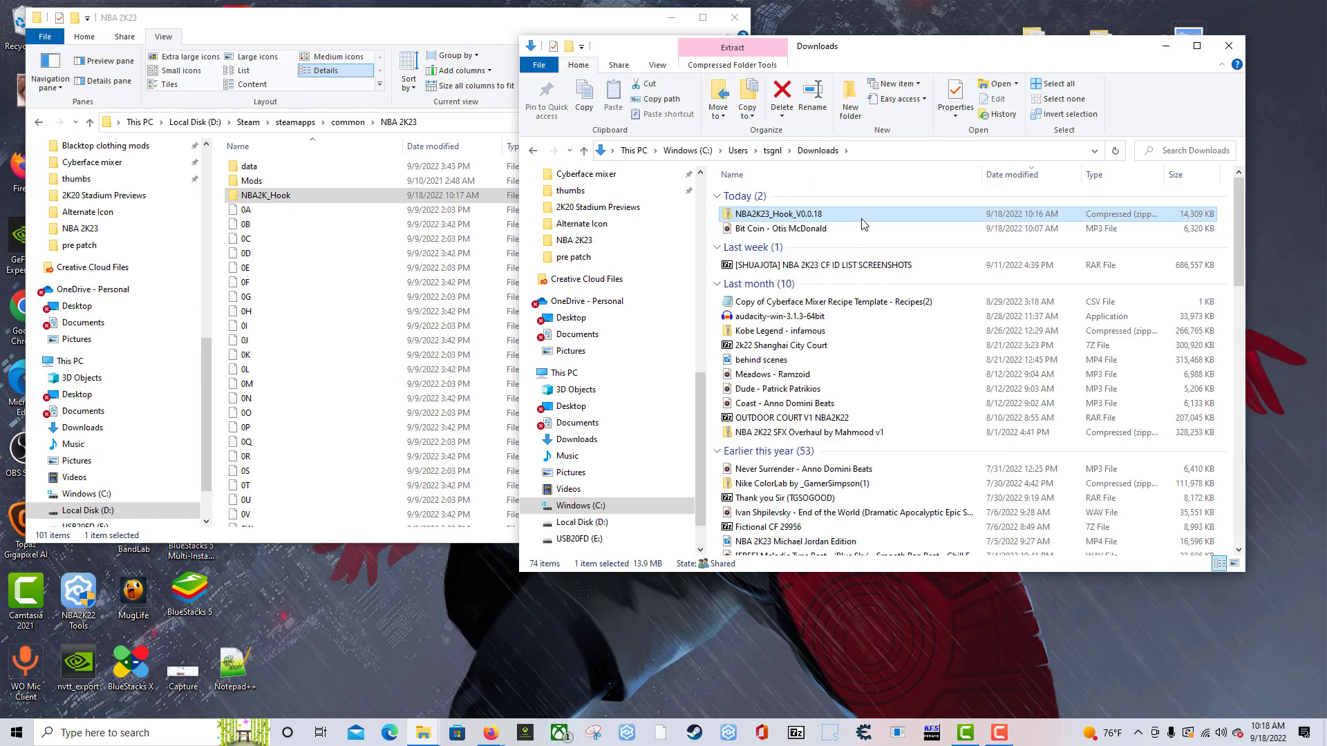
right_click(801, 220)
left_click(845, 508)
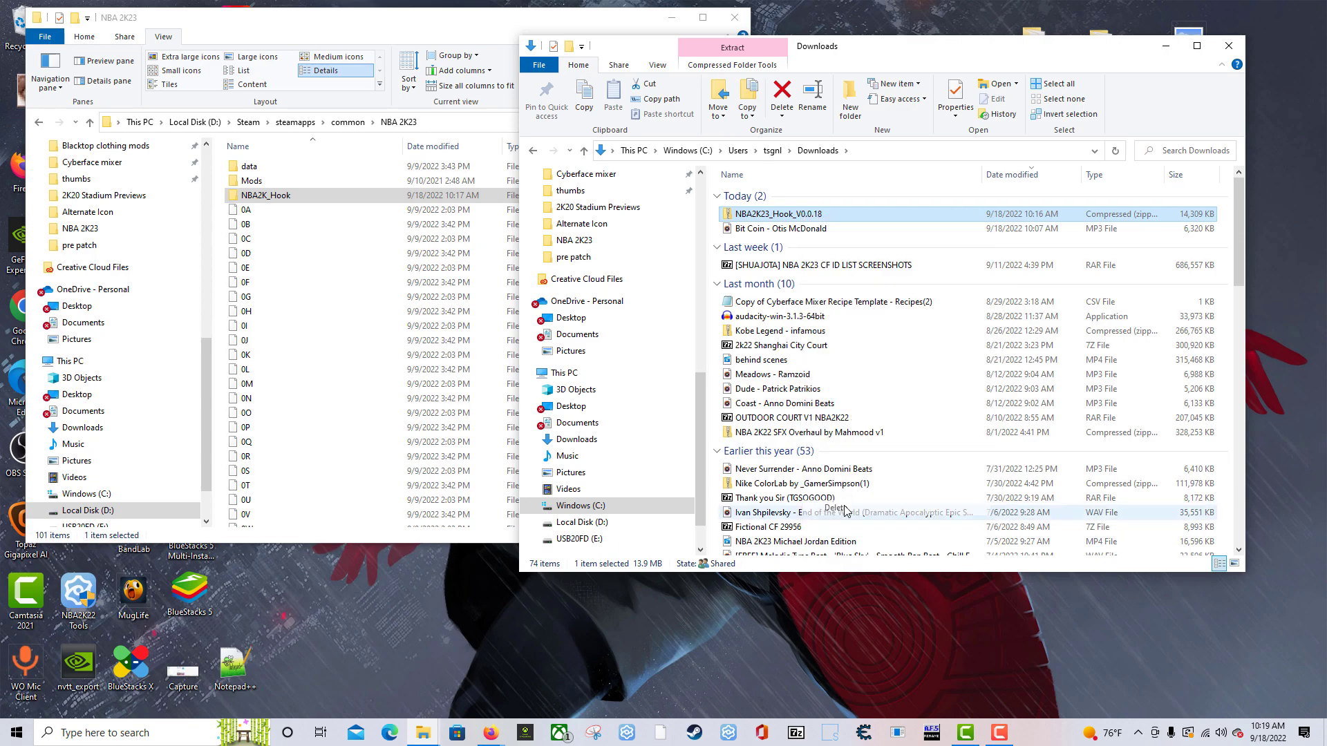
left_click(1165, 47)
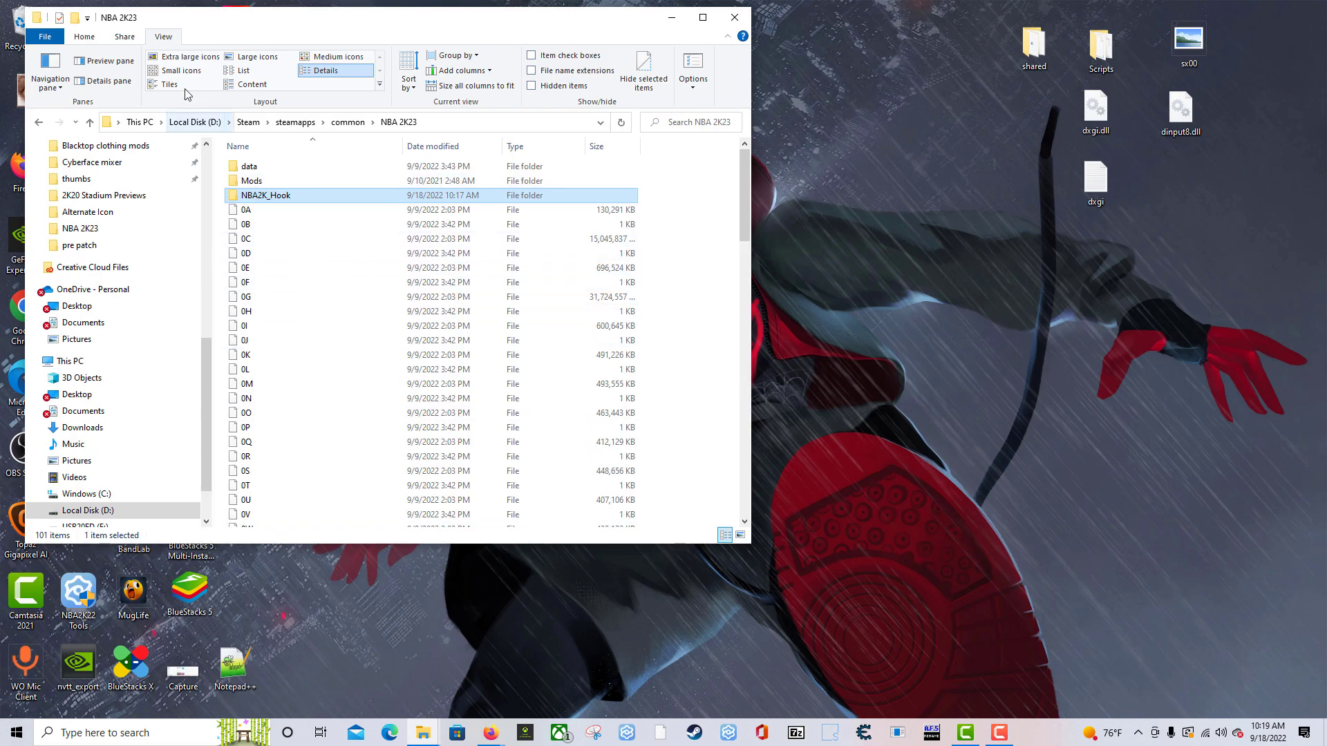
- Empty the Recycle Bin from its desktop icon, confirming permanent deletion of the five items
left_click_drag(237, 20, 327, 21)
right_click(40, 28)
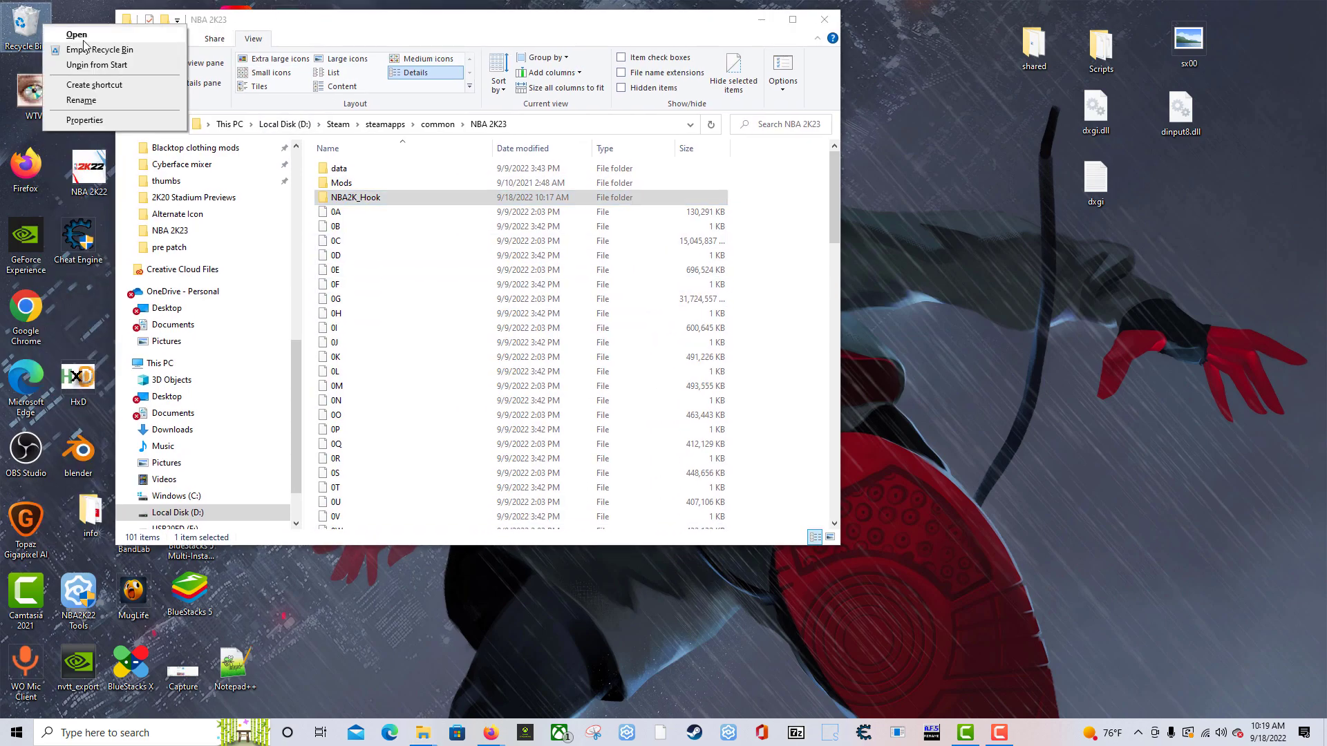
left_click(87, 51)
left_click(698, 378)
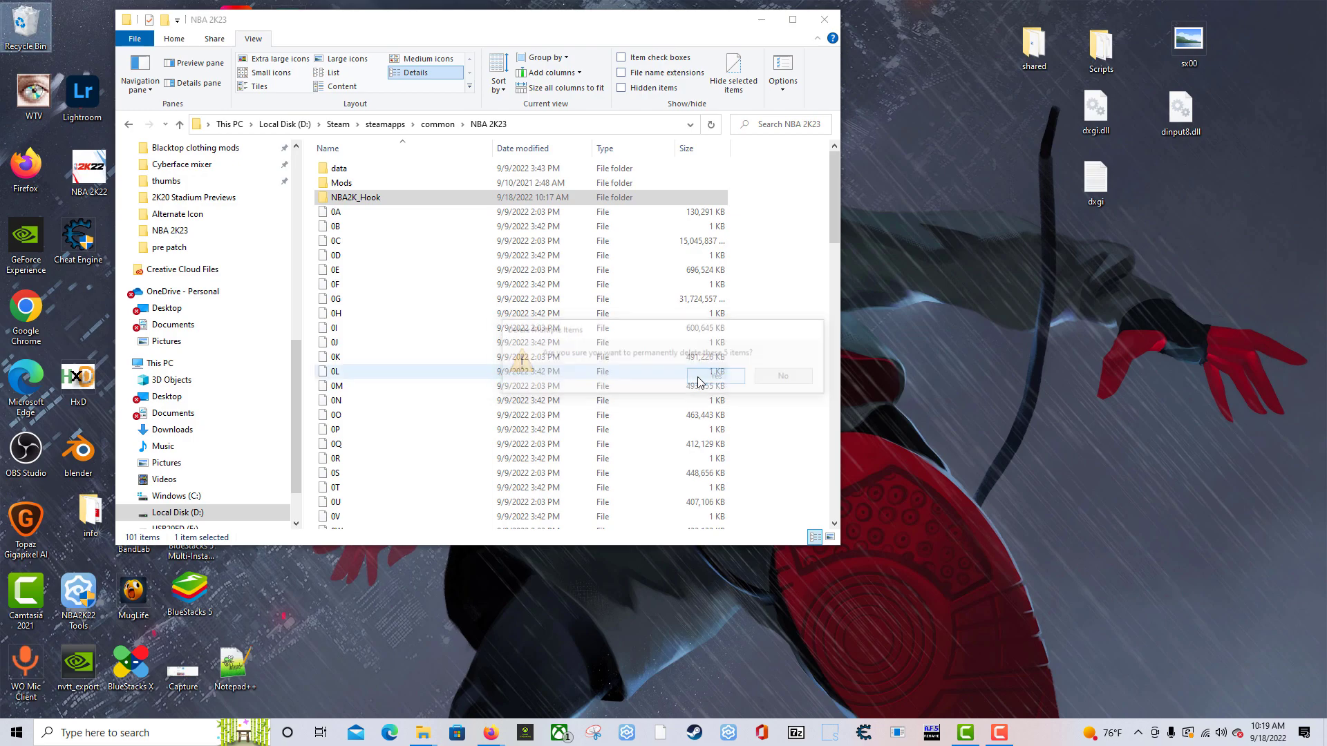
left_click_drag(477, 39, 368, 30)
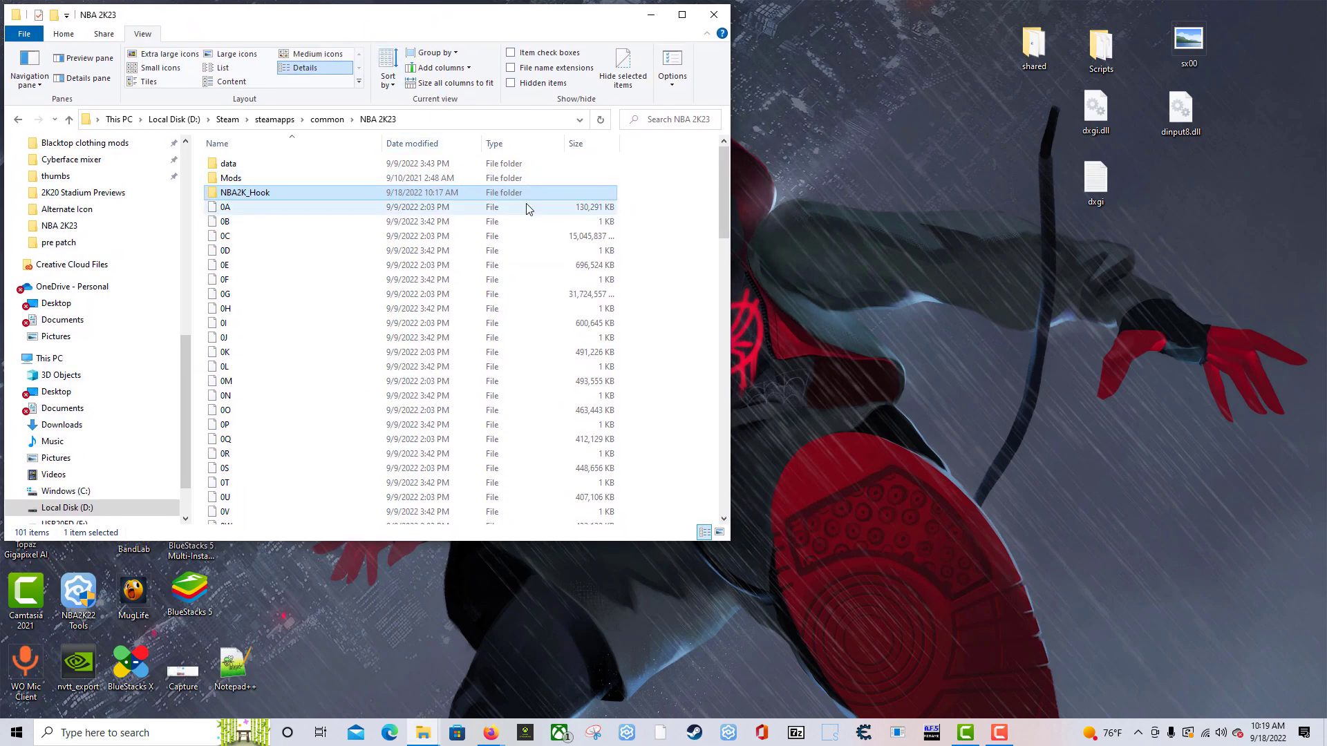